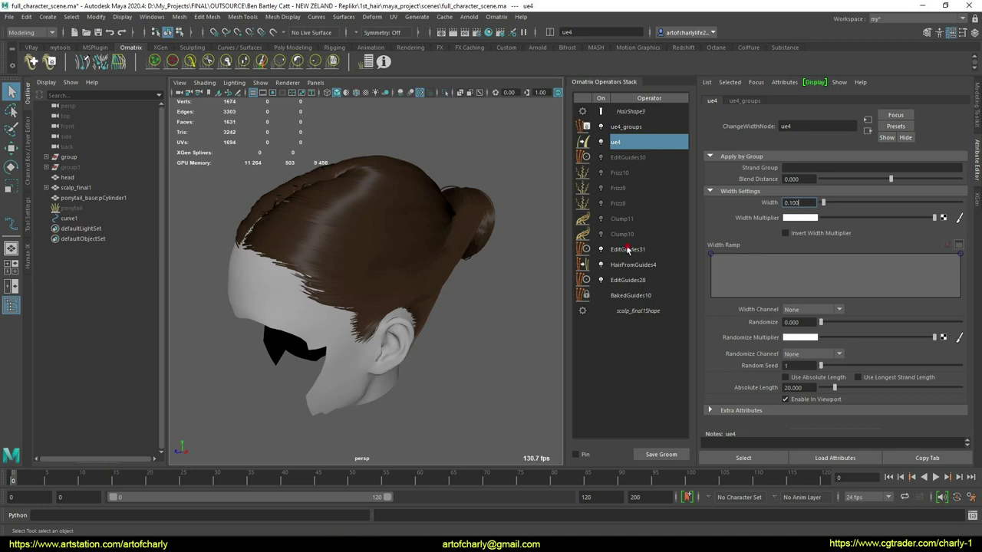
- Delete the EditGuides31 operator from the hair stack and open HairFromGuides4's render count for editing
left_click(627, 250)
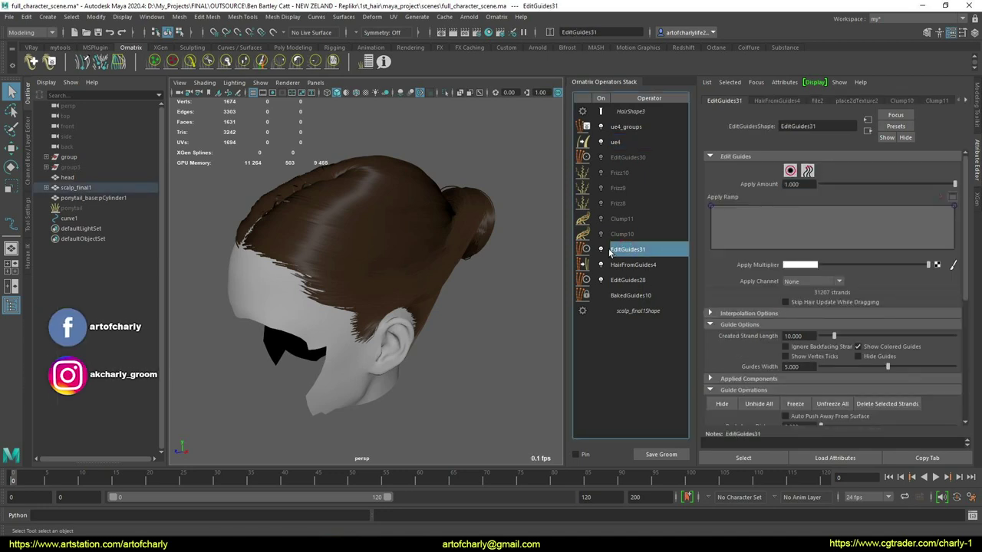
right_click(637, 250)
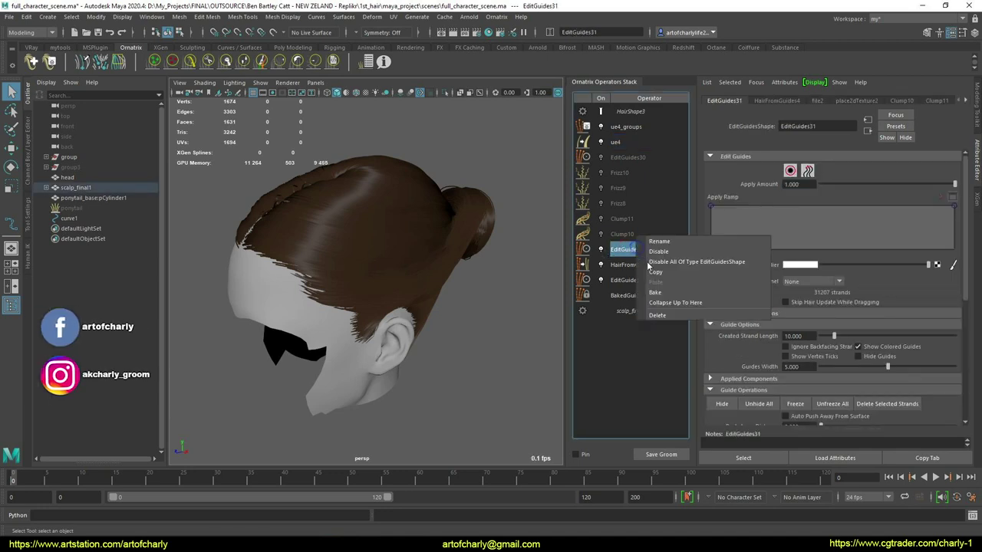
left_click(675, 316)
left_click(643, 252)
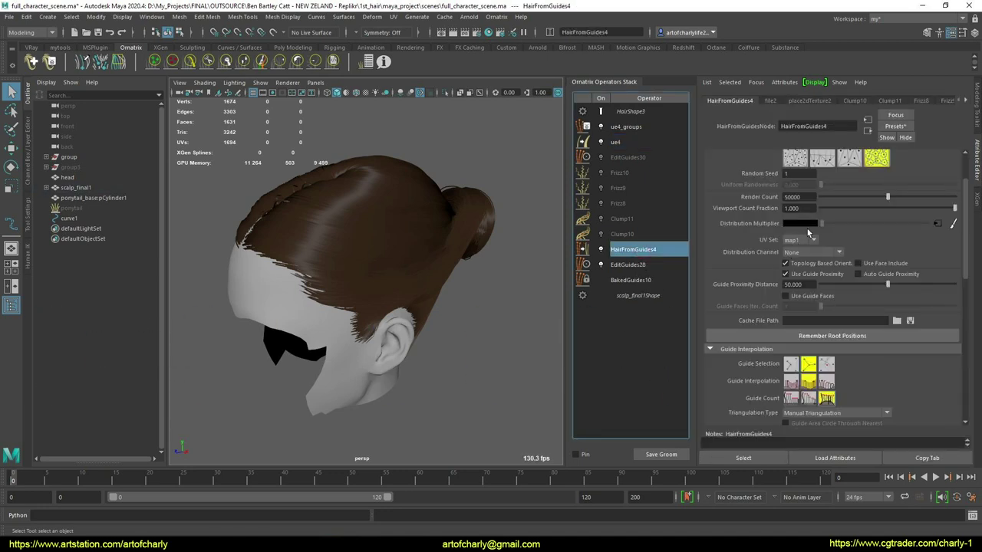
double_click(809, 198)
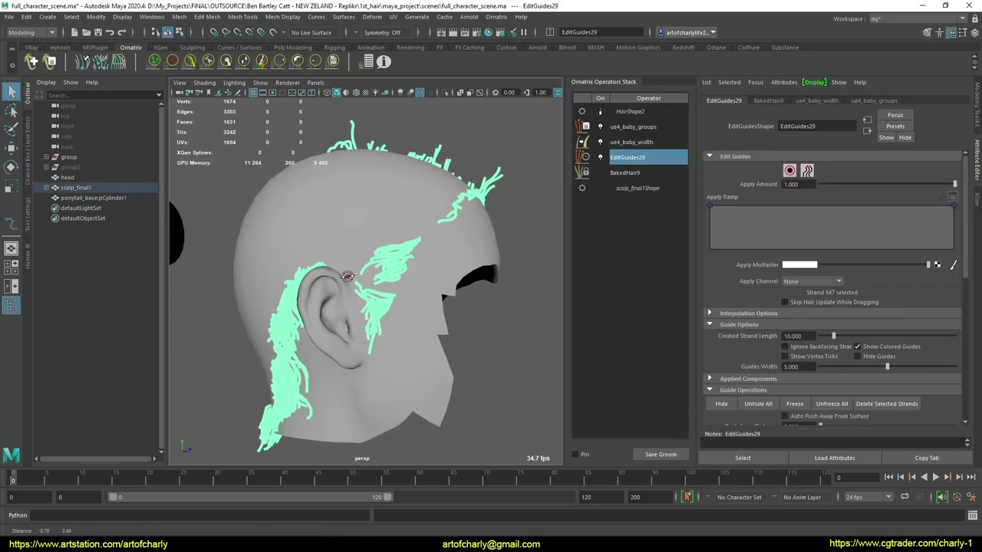
left_click_drag(460, 268, 410, 266, "alt")
scroll(377, 261, "up", 5)
scroll(377, 262, "down", 5)
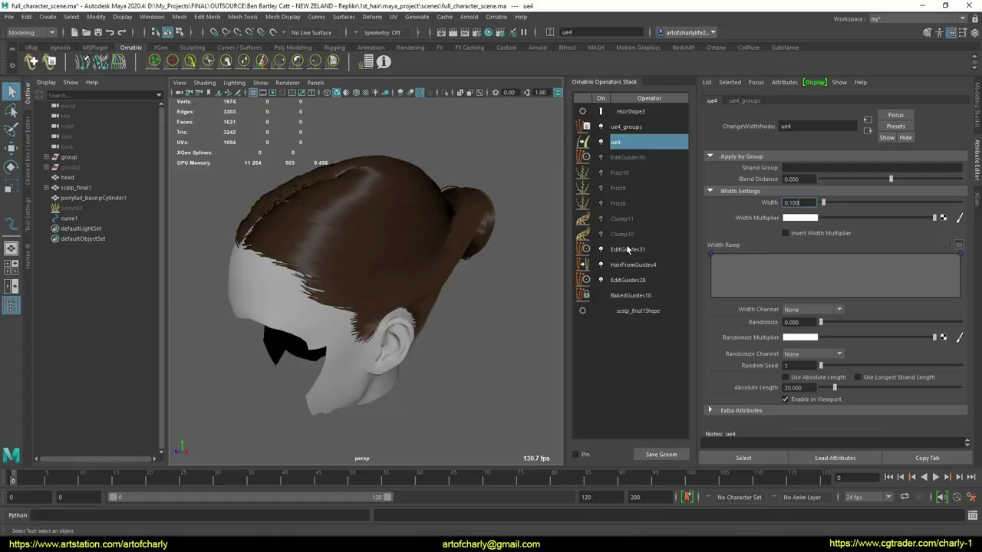
- Delete the EditGuides31 operator sitting above HairFromGuides4 in the operators stack
left_click(621, 250)
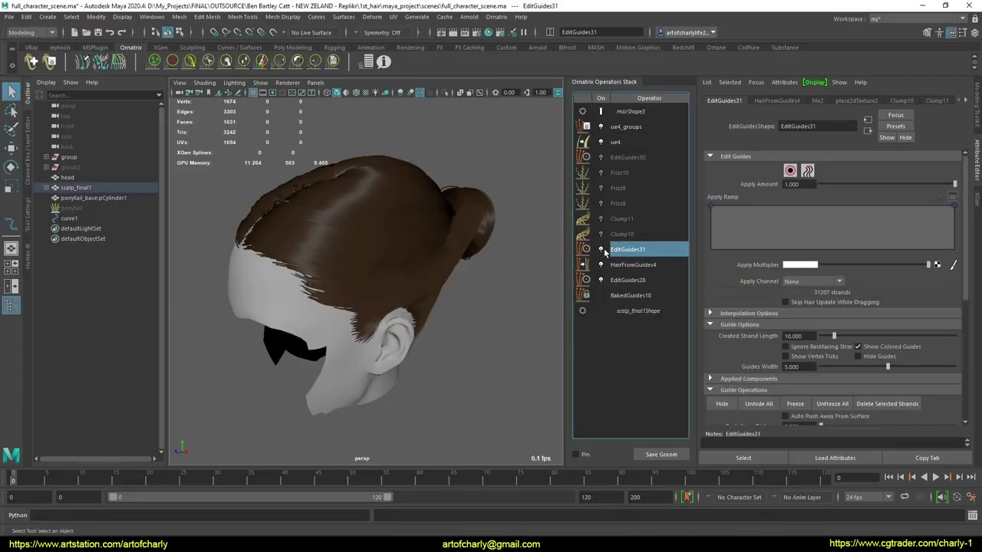
right_click(639, 250)
left_click(660, 318)
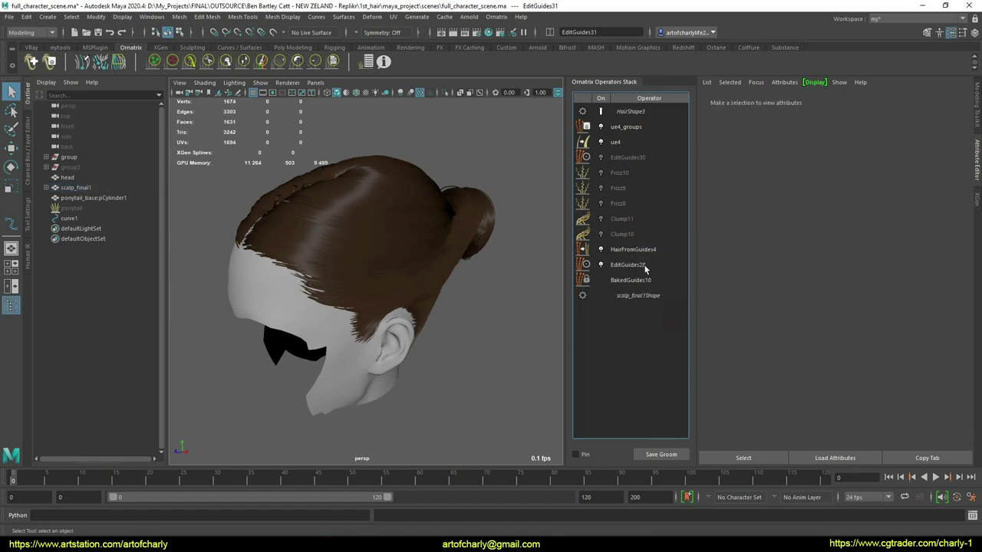
left_click(641, 250)
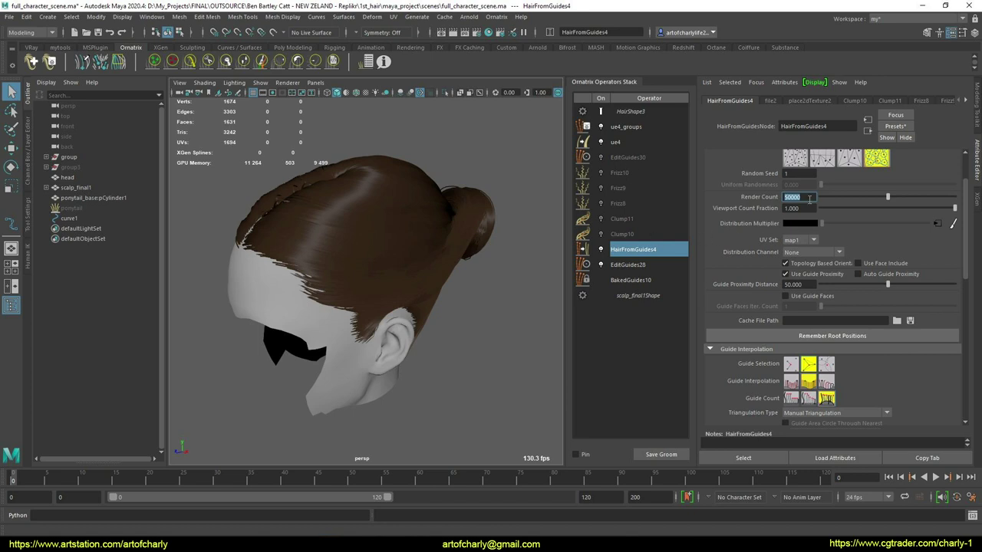
- Turn off the HairFromGuides4 operator so that only the guides are displayed on the head
left_click(640, 265)
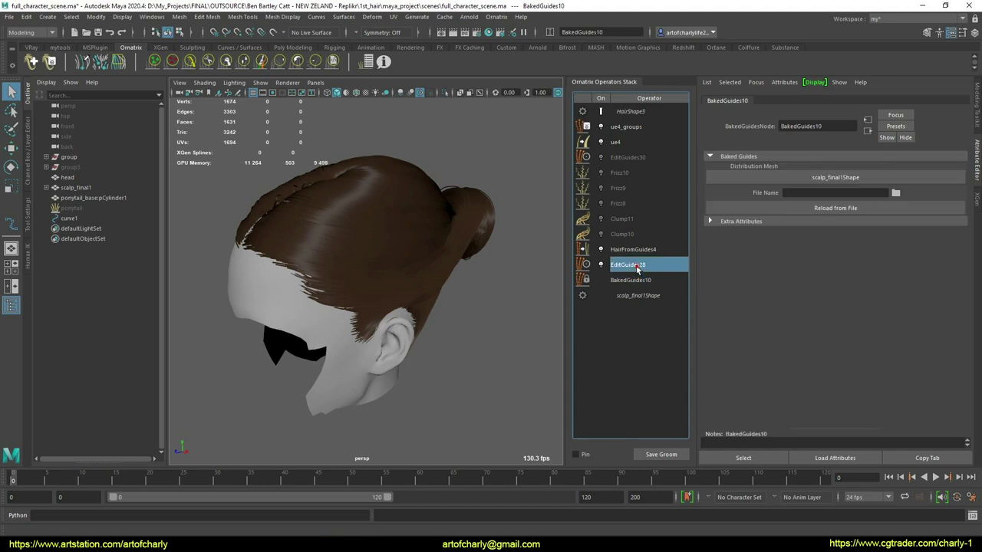
left_click(643, 250)
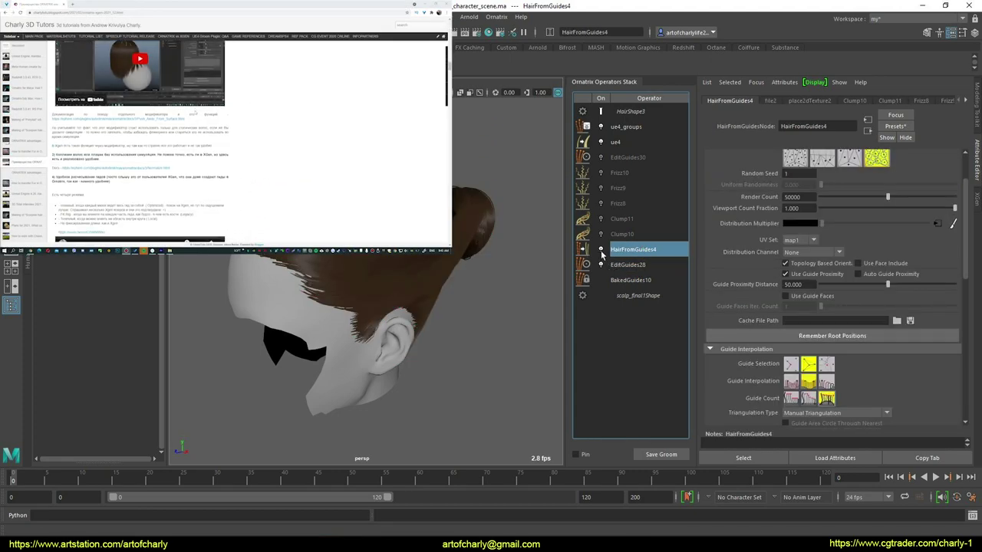
left_click(601, 251)
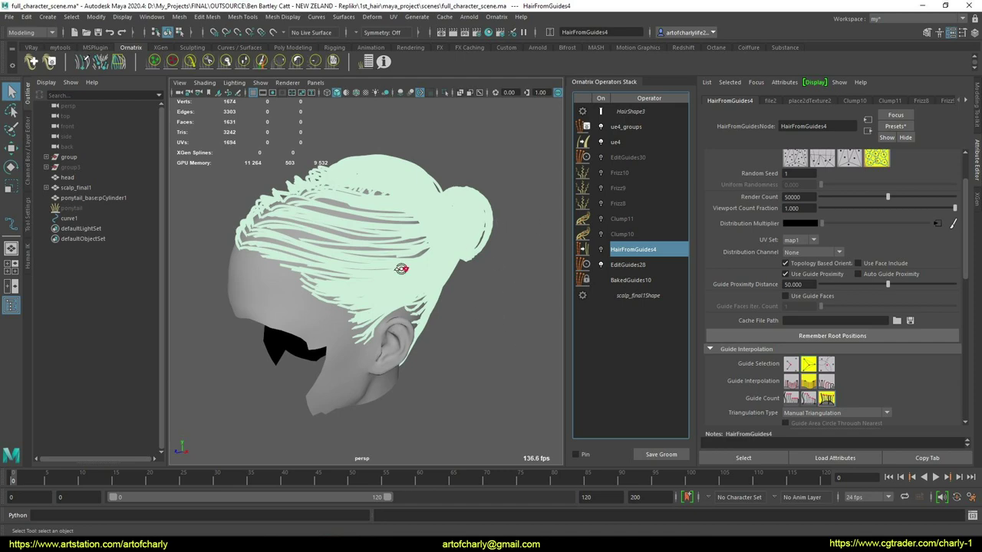
- Add a Length operator above EditGuides28, with absolute length enabled and scaling disabled
left_click_drag(402, 269, 352, 249, "alt")
right_click_drag(353, 249, 390, 261, "alt")
left_click_drag(390, 261, 444, 289, "alt")
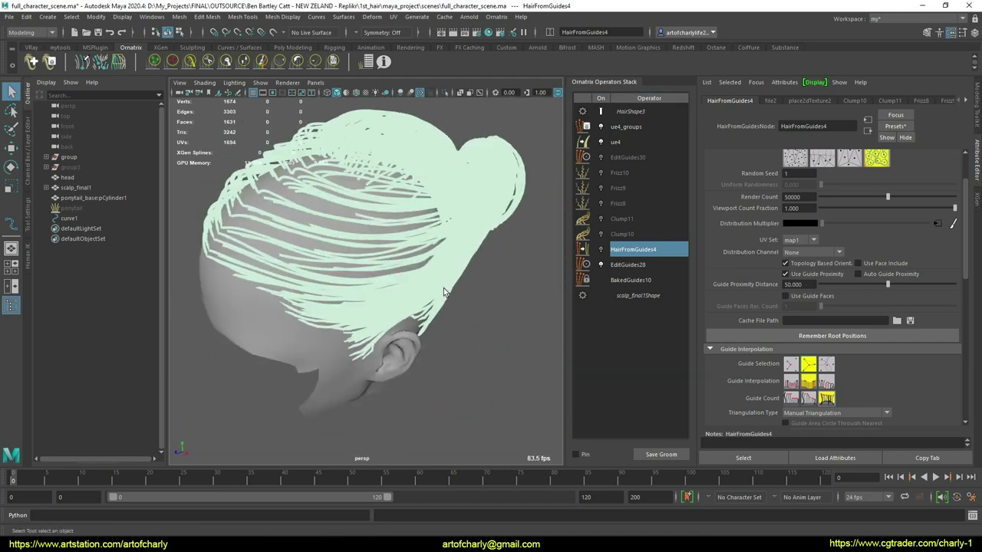
right_click(482, 253)
left_click(512, 198)
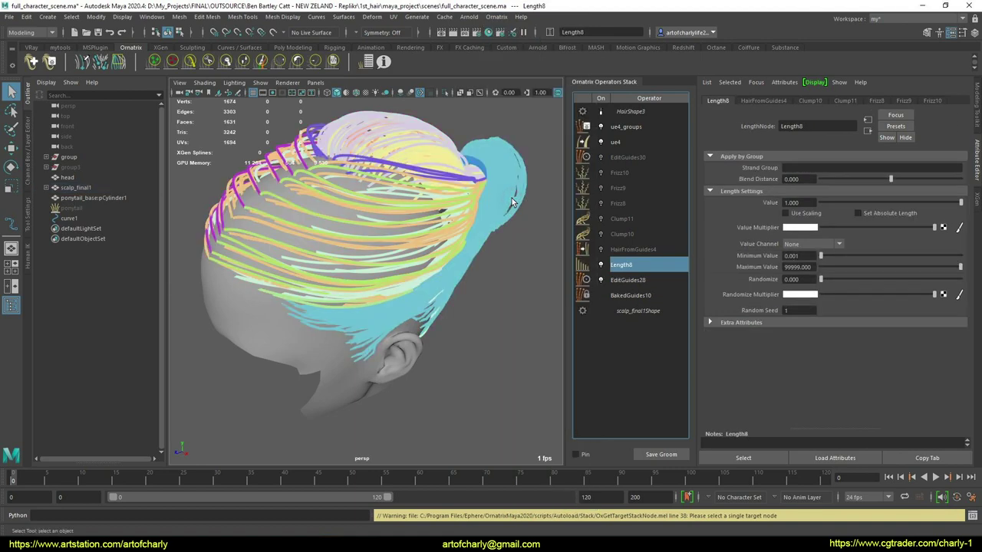
left_click(859, 213)
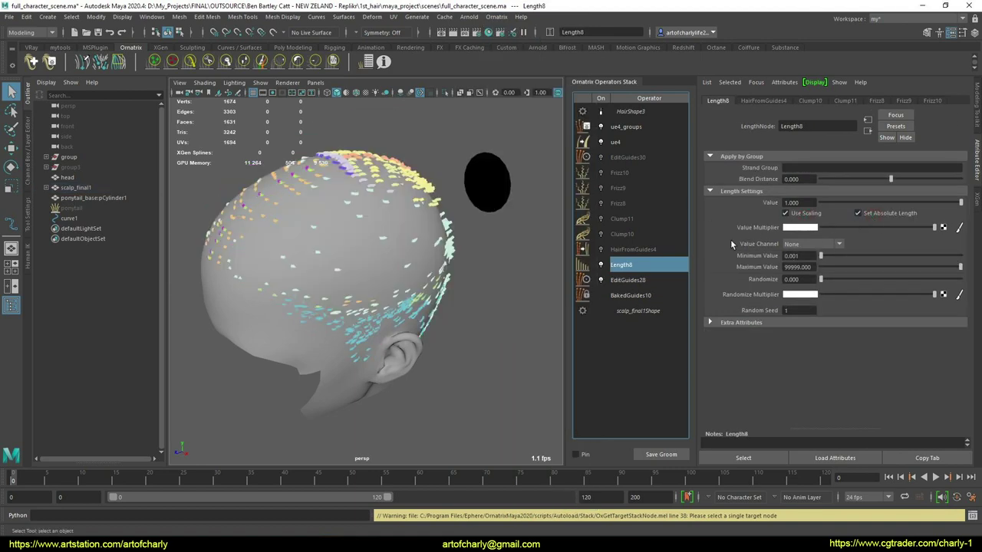
left_click(787, 213)
- Shrink the guides to their roots with the Length value to examine their distribution, and leave the value at 0.349
left_click_drag(498, 263, 427, 236, "alt")
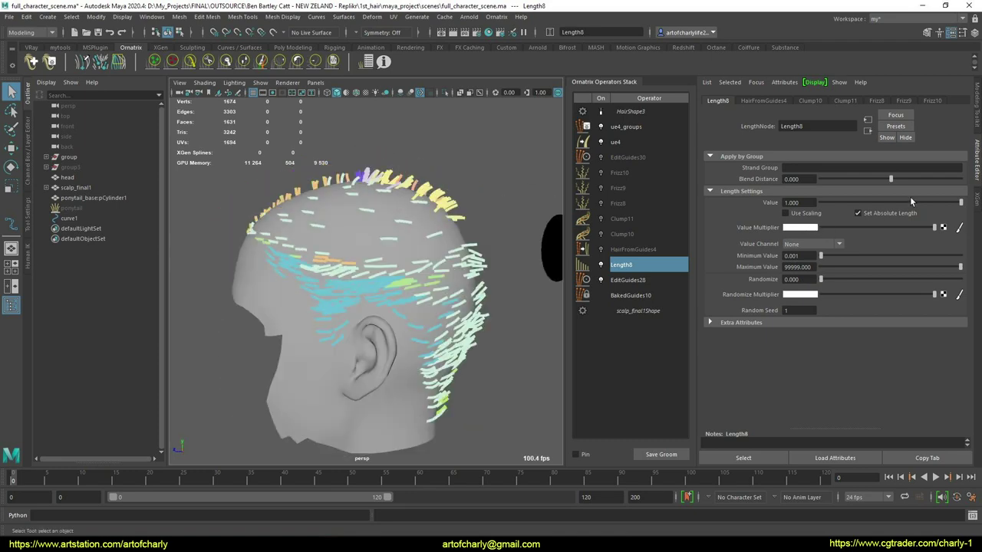
left_click_drag(924, 203, 832, 207)
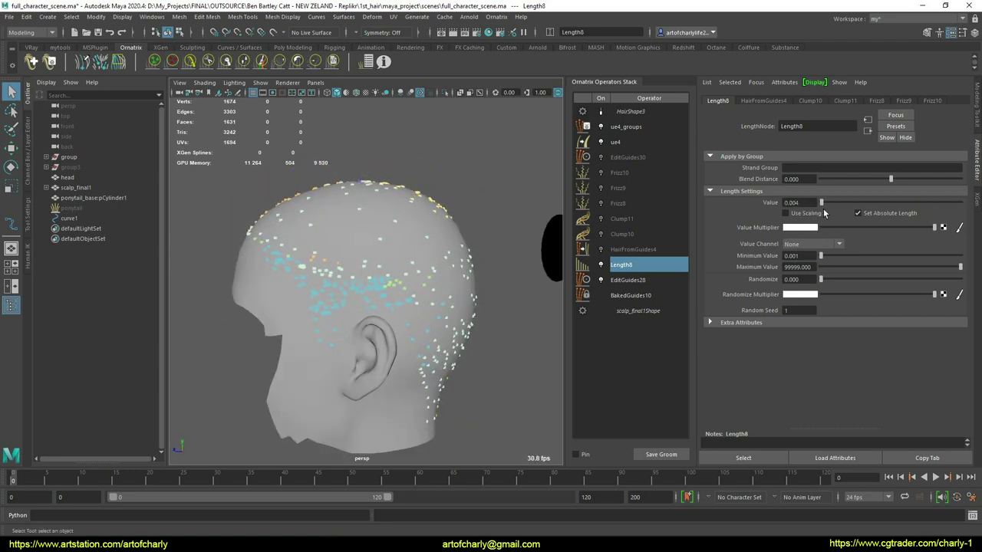
left_click_drag(396, 275, 407, 322, "alt")
right_click_drag(406, 322, 541, 306, "alt")
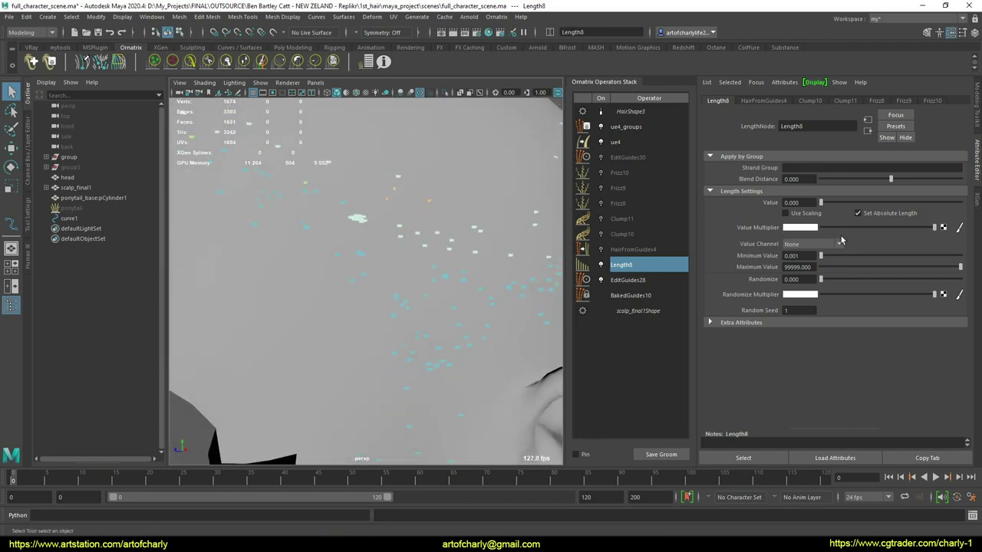
left_click_drag(401, 250, 369, 316, "alt")
right_click_drag(445, 342, 383, 146, "alt")
mouse_move(411, 289)
right_mouse_down("alt")
mouse_move(428, 346)
mouse_move(641, 273)
right_mouse_up("alt")
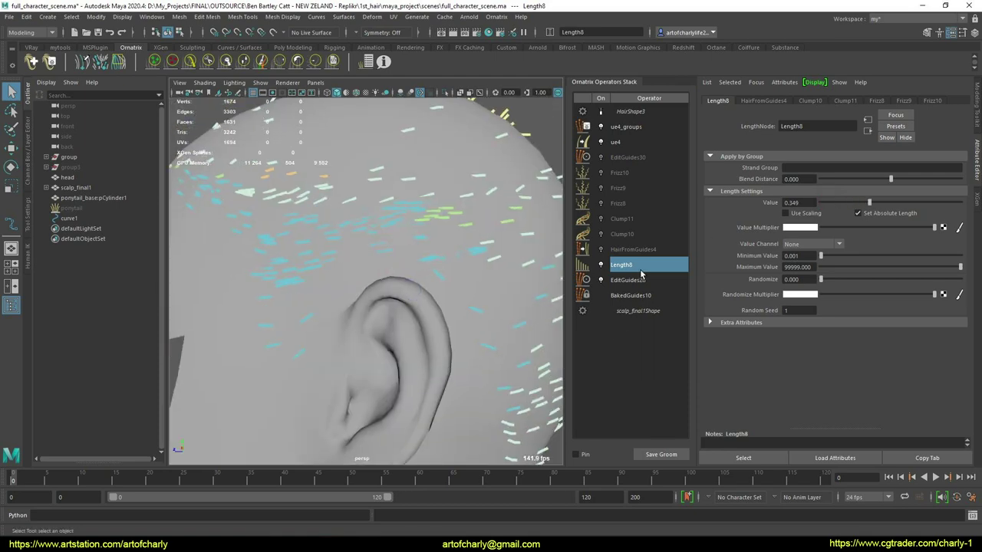
- Turn off the Length operator to restore the full-length guides, and examine how the groups run into the bun
left_click(600, 266)
right_click_drag(491, 253, 399, 237, "alt")
middle_click_drag(530, 203, 323, 275, "alt")
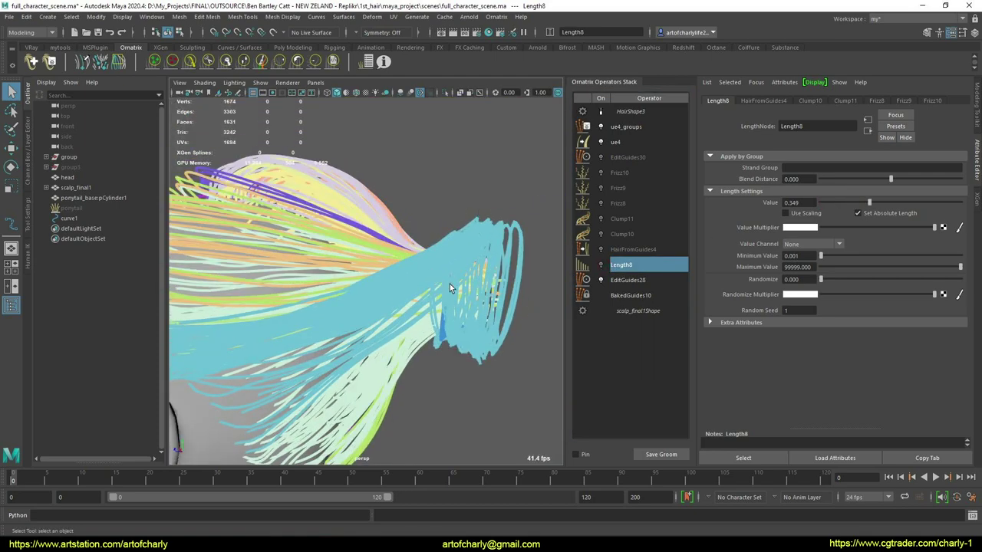
left_click_drag(450, 283, 299, 264, "alt")
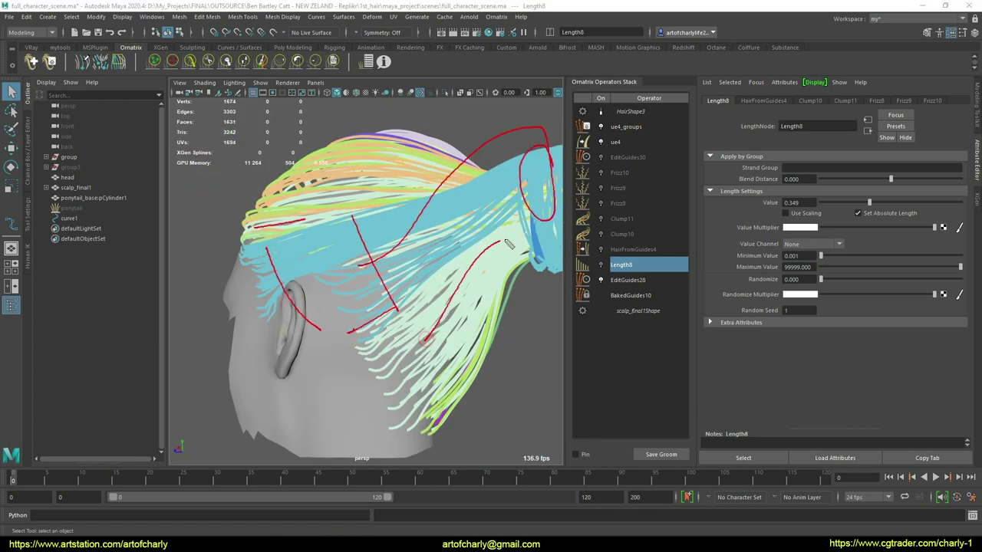
key("Escape")
- Isolate the blue side strand group in EditGuides28 by selecting its bun strands and hiding all other guides
mouse_move(422, 306)
left_mouse_down("alt")
mouse_move(450, 333)
mouse_move(468, 304)
mouse_move(639, 299)
left_mouse_up("alt")
left_click(636, 281)
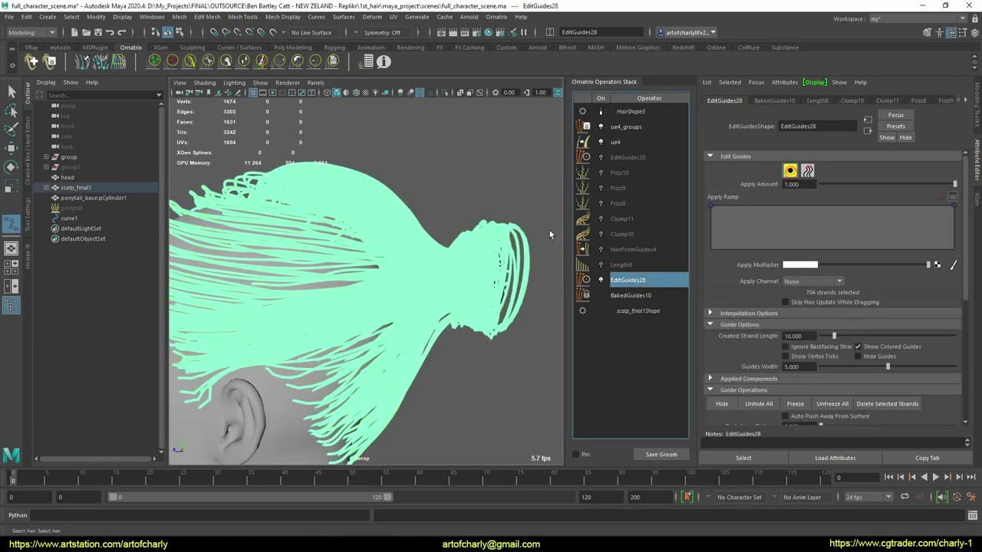
middle_click_drag(394, 293, 445, 266, "alt")
middle_click_drag(559, 220, 432, 238, "alt")
left_click_drag(451, 215, 450, 283)
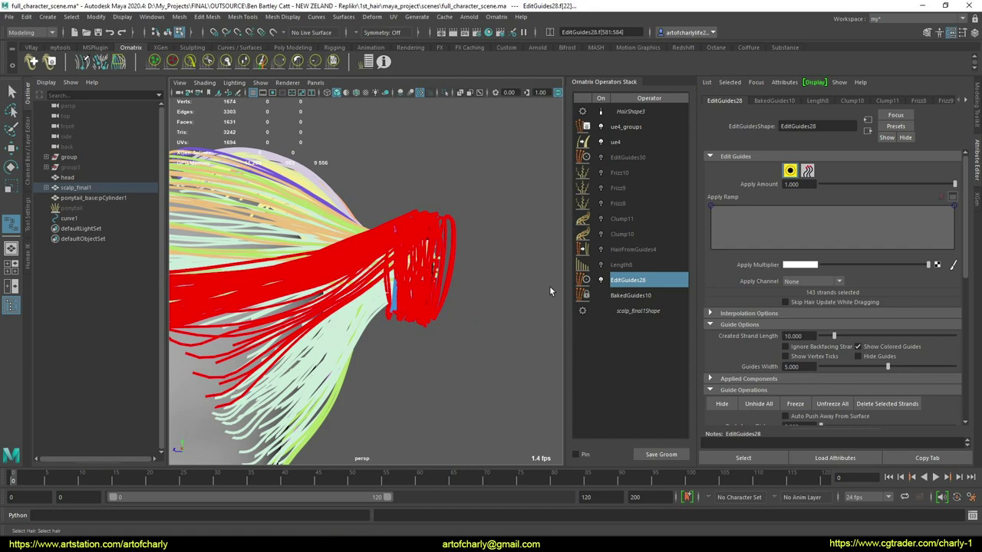
key("ctrl+shift+i")
left_click(724, 404)
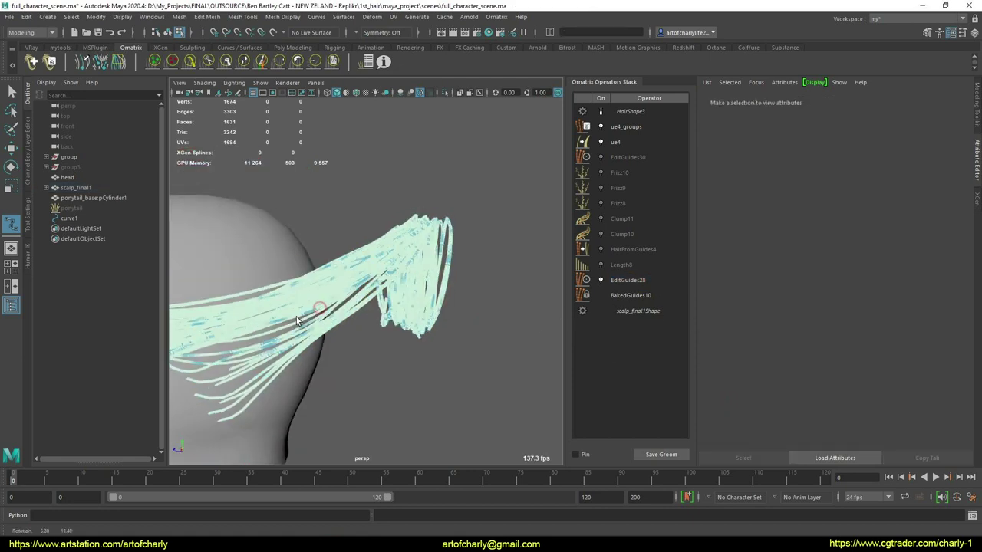
- Thin the isolated side strand group to 11 spread-out guides by picking the ones to keep and deleting the rest
left_click_drag(297, 317, 384, 353, "alt")
scroll(363, 308, "up", 6)
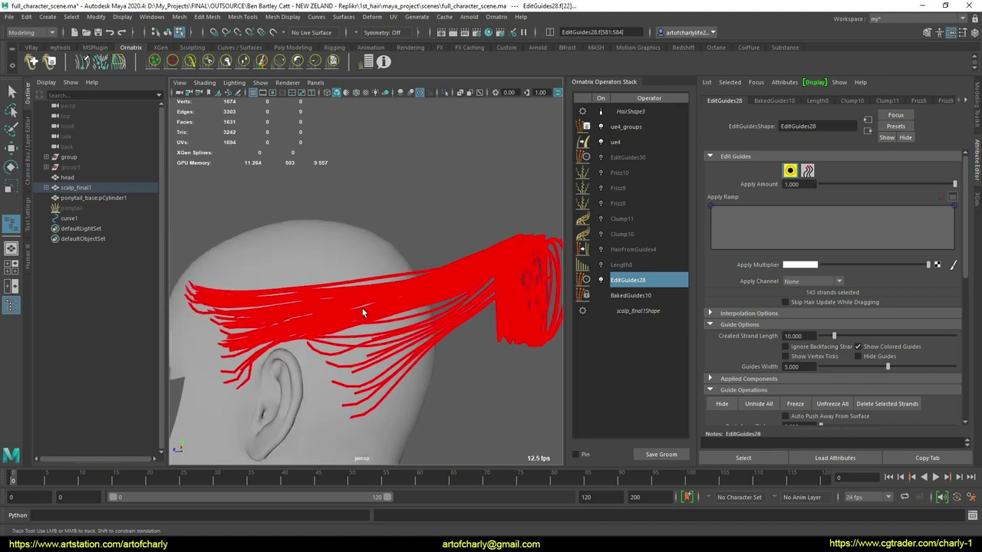
left_click(458, 290)
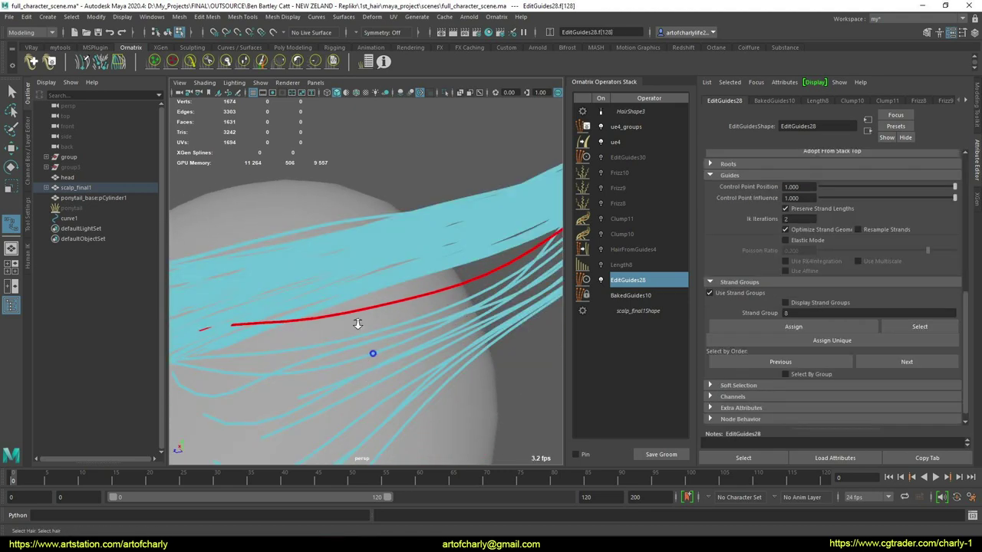
scroll(357, 323, "down", 3)
left_click_drag(358, 323, 413, 388, "alt")
left_click(412, 387, "shift")
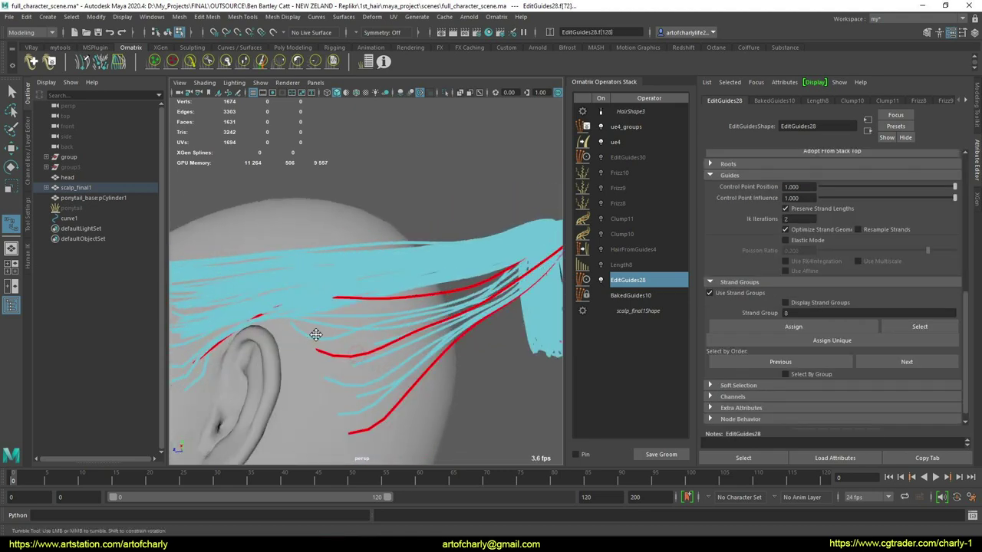
left_click_drag(315, 335, 334, 329, "alt")
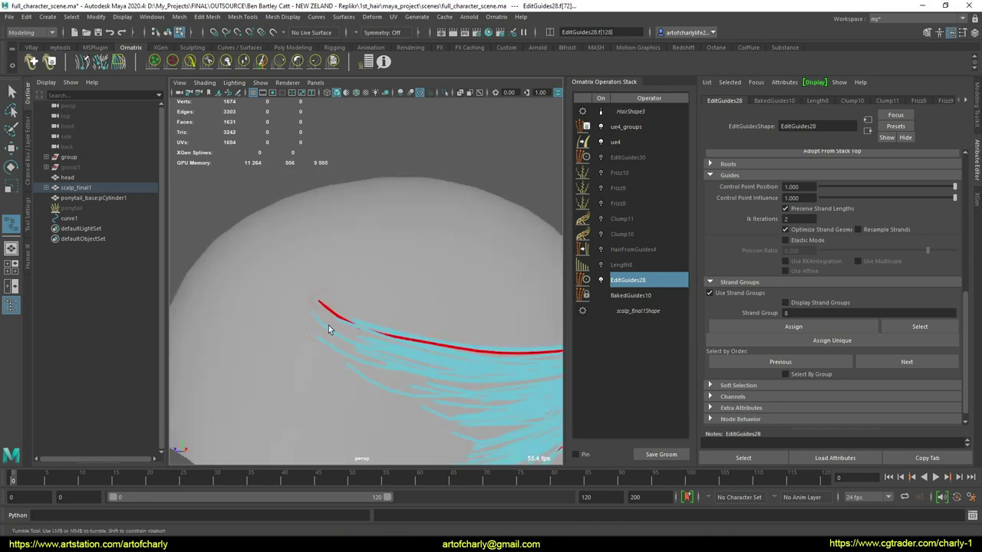
left_click_drag(390, 377, 347, 308, "alt")
right_click_drag(369, 322, 343, 283, "alt")
key("ctrl+shift+i")
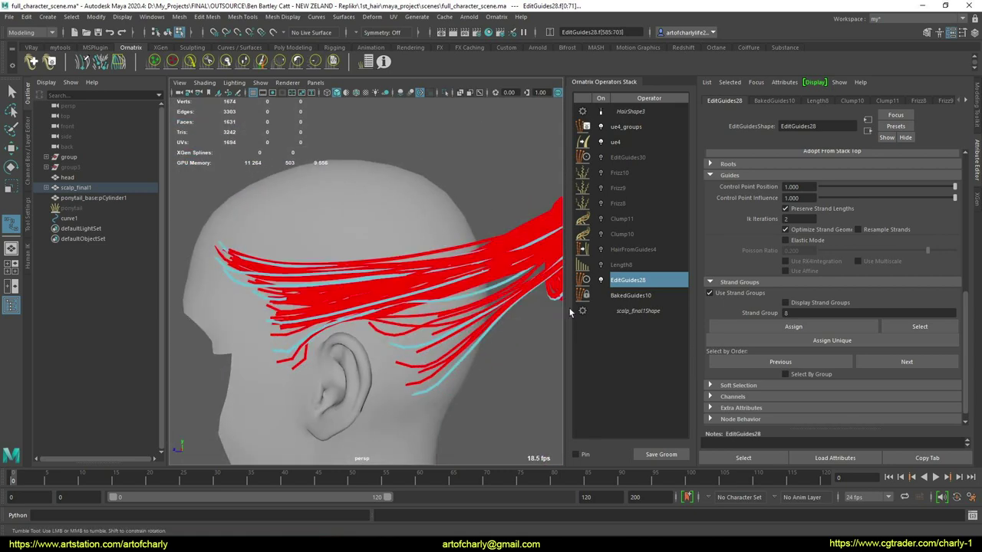
scroll(882, 276, "up", 4)
left_click(903, 225)
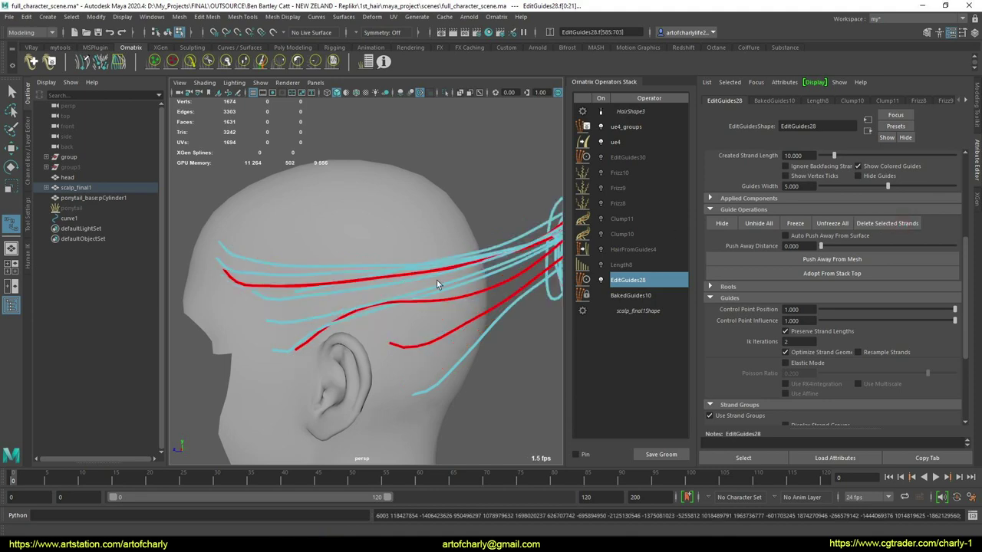
left_click_drag(390, 295, 373, 295, "alt")
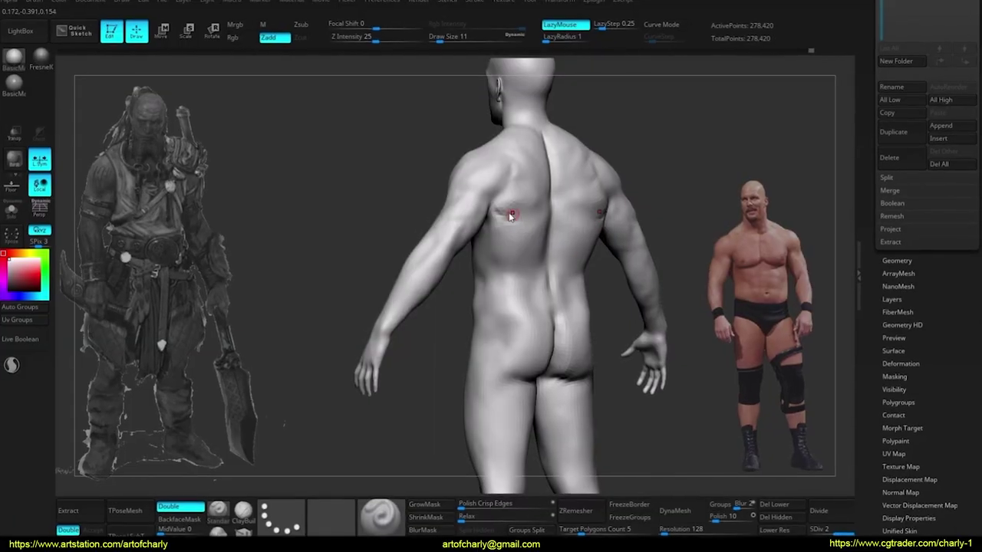
key("]")
left_click_drag(509, 214, 518, 212)
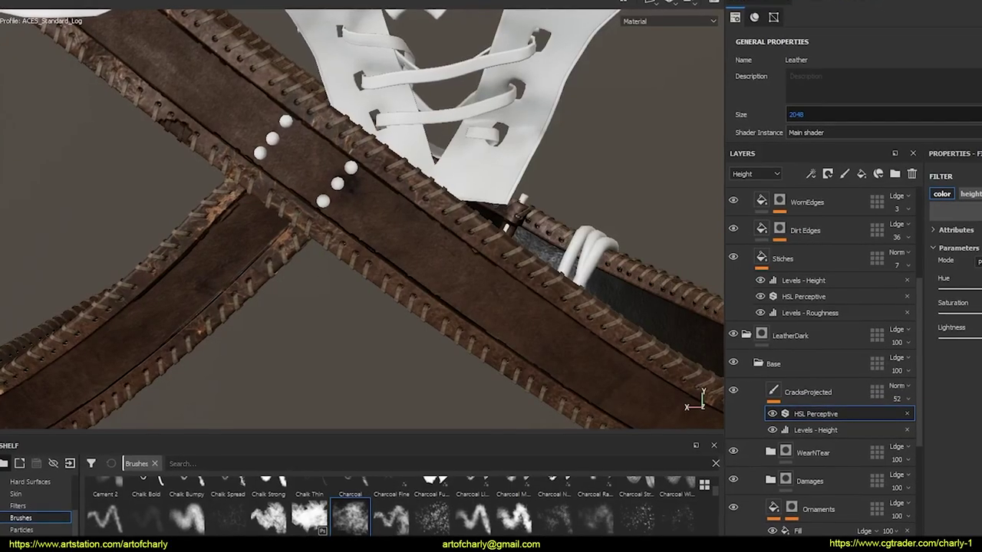
left_click_drag(322, 231, 530, 279, "alt")
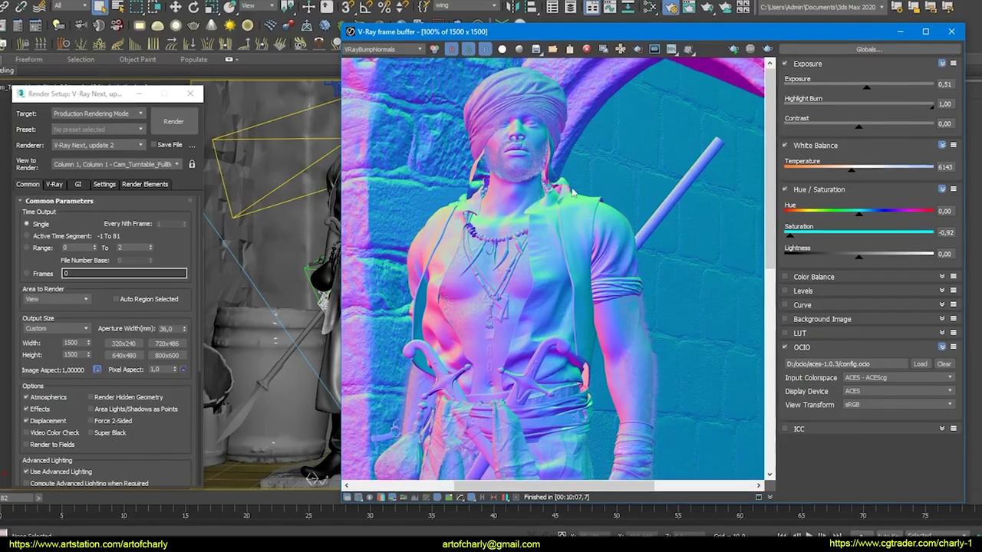
scroll(584, 233, "up", 4)
scroll(574, 201, "down", 4)
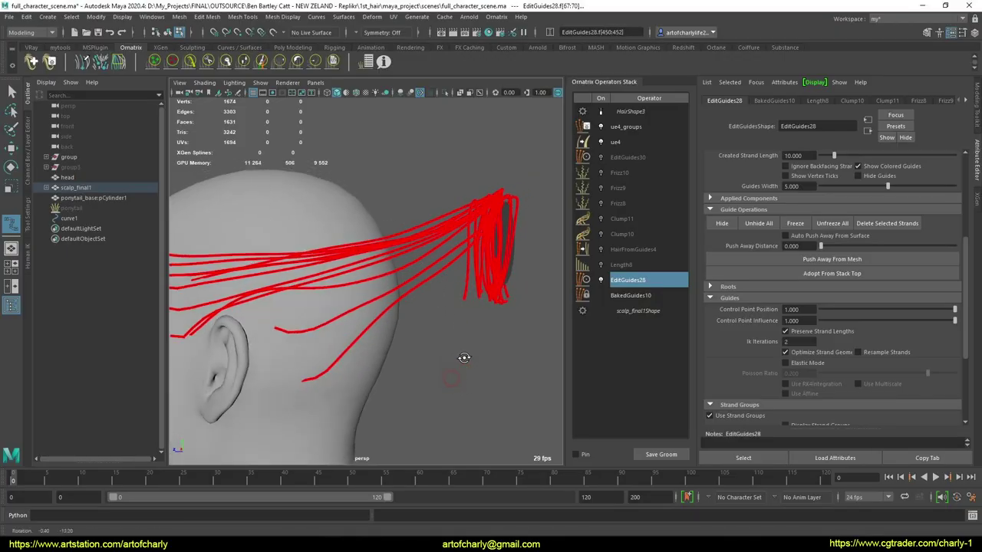
- Unhide all guides of EditGuides28 around the thinned side strand group
left_click_drag(465, 357, 716, 323, "alt")
scroll(793, 309, "up", 4)
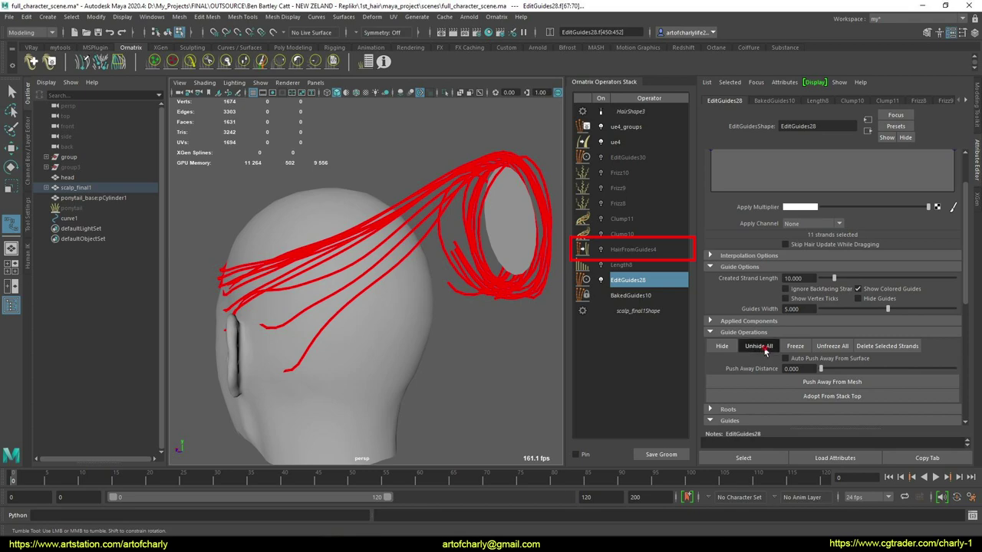
left_click(759, 346)
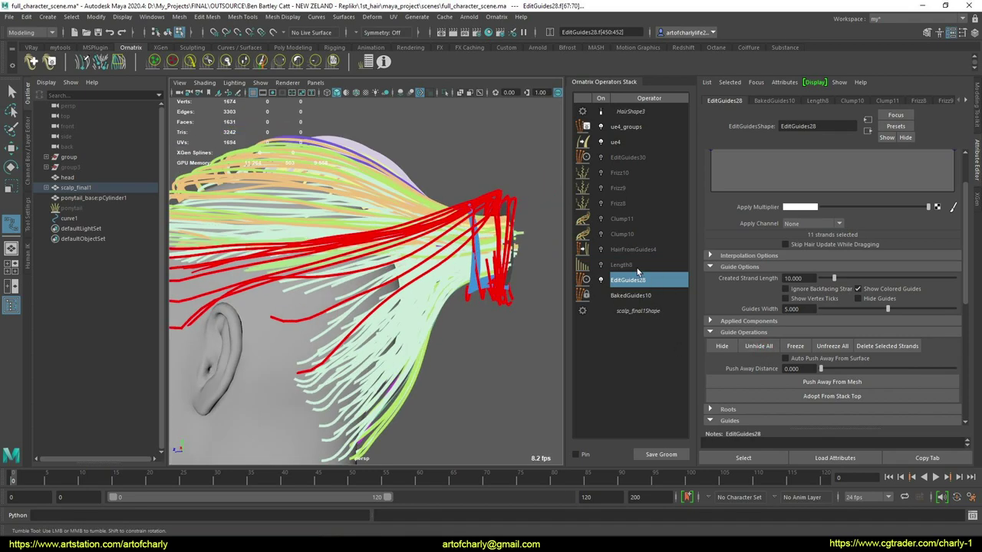
- Turn on the HairFromGuides4 operator to preview the generated hair from the thinned guides around the bun
left_click(620, 265)
left_click(633, 250)
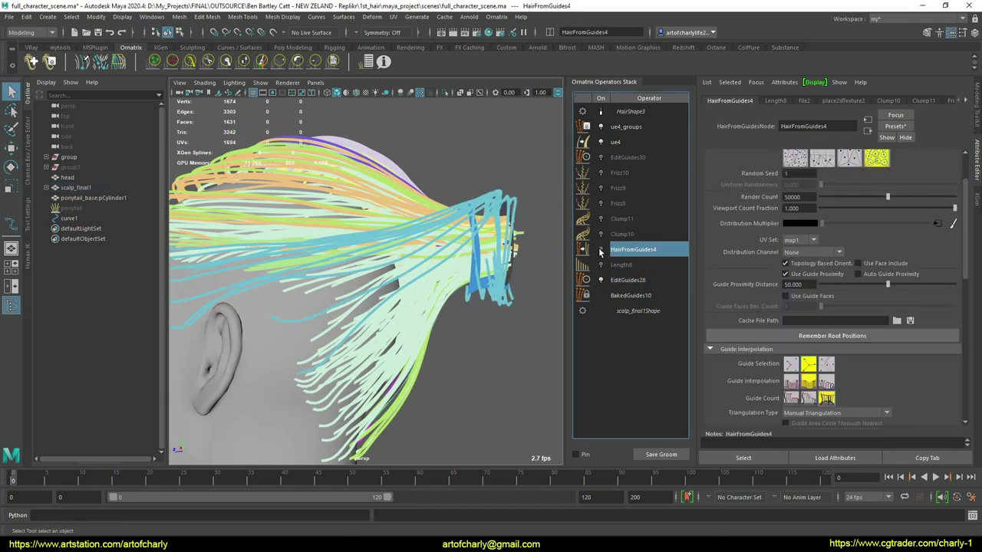
left_click(601, 249)
left_click_drag(450, 256, 414, 306, "alt")
middle_click_drag(414, 307, 423, 262, "alt")
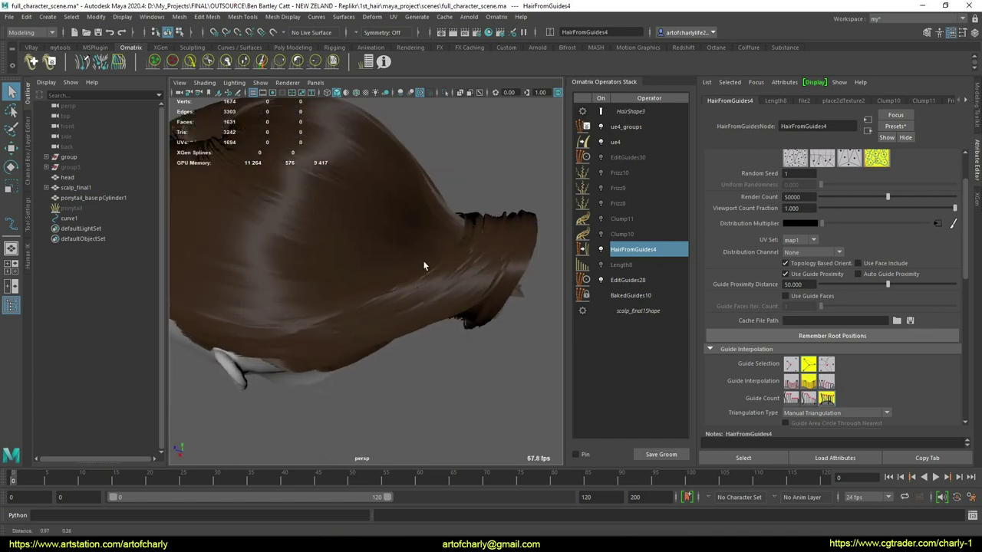
left_click_drag(423, 266, 449, 335, "alt")
scroll(756, 309, "down", 6)
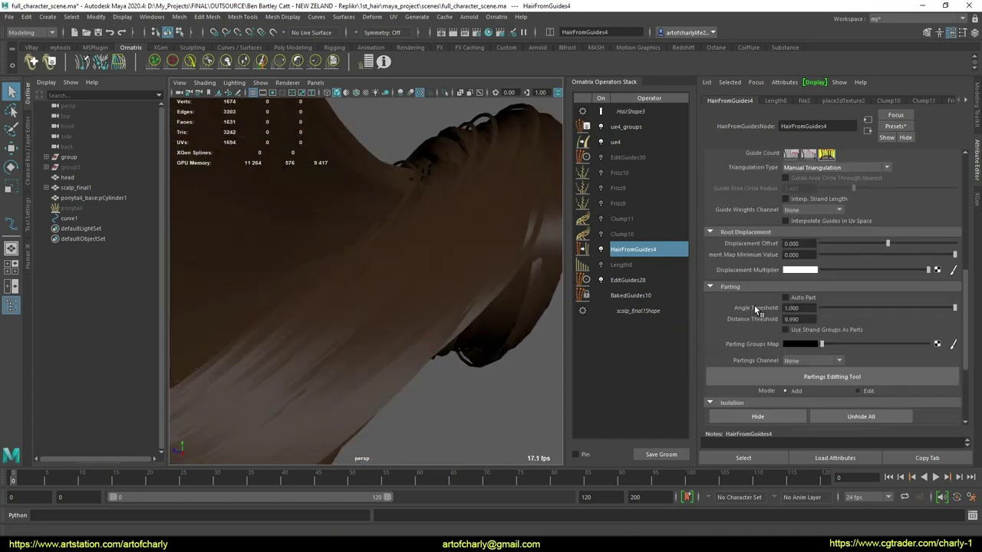
- Check the parting settings of HairFromGuides4 and examine the generated hair around the bun and behind the head
scroll(767, 311, "down", 4)
left_click_drag(563, 284, 354, 270, "alt")
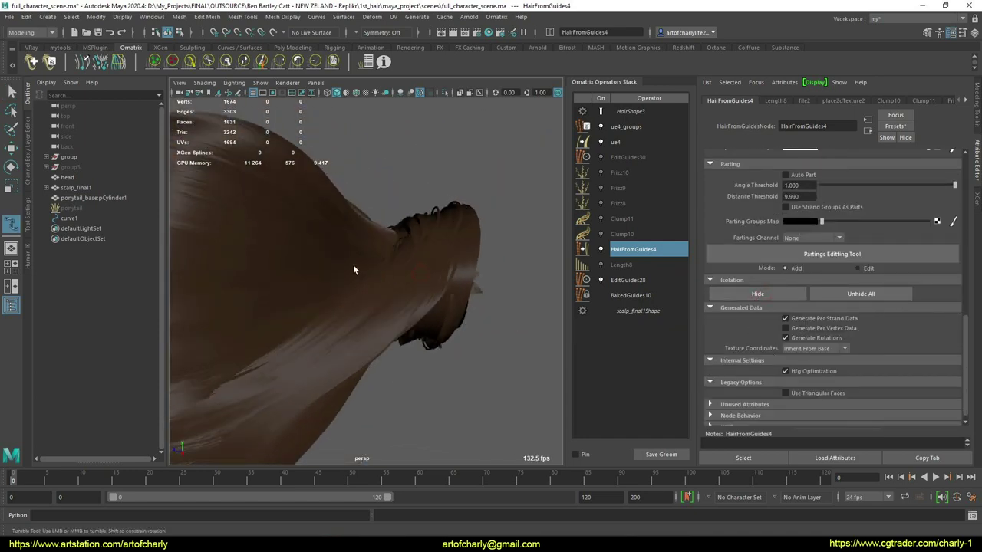
left_click_drag(393, 354, 345, 302, "alt")
middle_click_drag(345, 302, 445, 326, "alt")
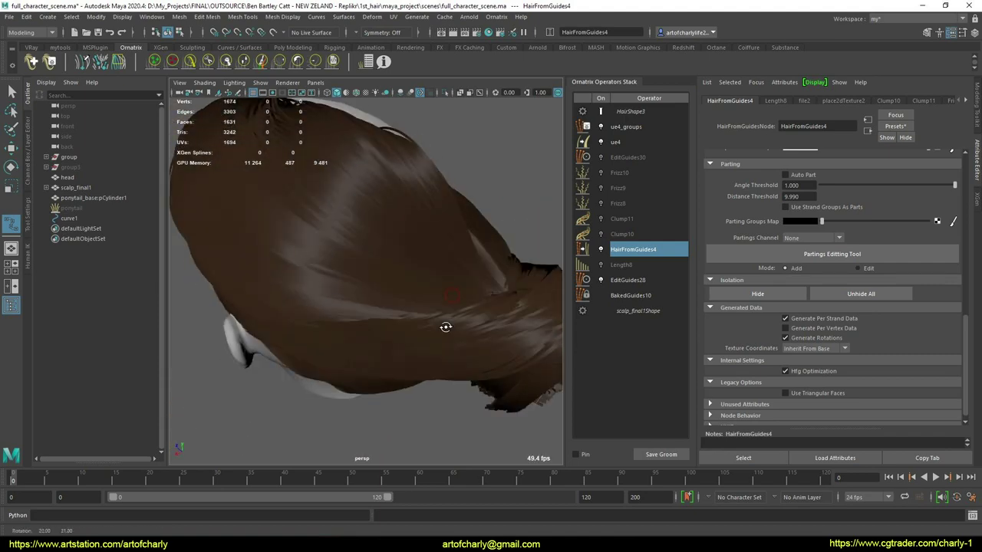
left_click_drag(445, 327, 384, 247, "alt")
left_click_drag(486, 296, 438, 256, "alt")
right_click_drag(397, 333, 440, 338, "alt")
middle_click_drag(440, 338, 383, 369, "alt")
left_click_drag(384, 368, 438, 342, "alt")
right_click_drag(438, 343, 425, 324, "alt")
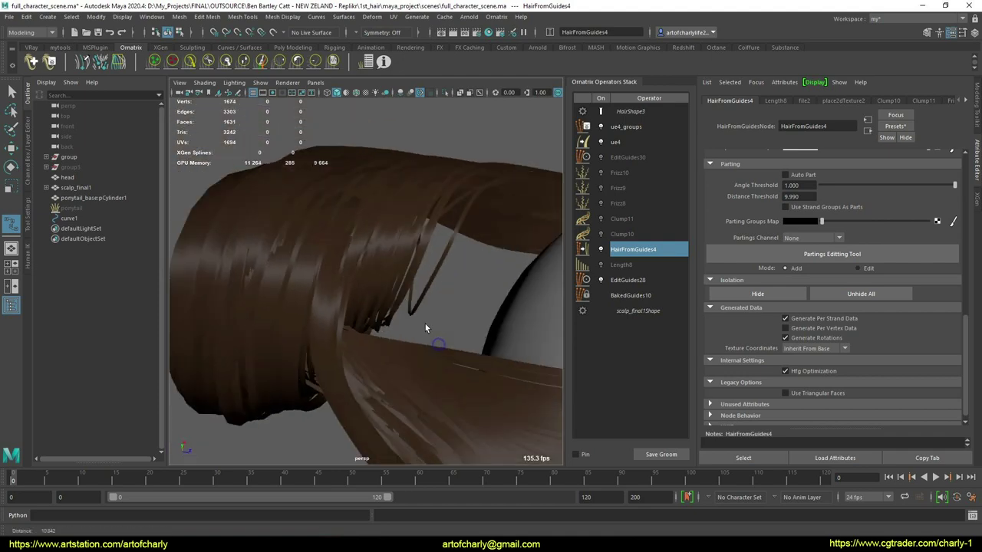
left_click_drag(425, 324, 427, 268, "alt")
right_click_drag(427, 267, 461, 322, "alt")
left_click_drag(455, 303, 414, 267)
left_click_drag(425, 320, 315, 325, "alt")
middle_click_drag(315, 325, 397, 339, "alt")
left_click_drag(397, 339, 420, 382, "alt")
- Show the EditGuides28 guides over the generated hair and compare how both run into the bun
left_click(635, 281)
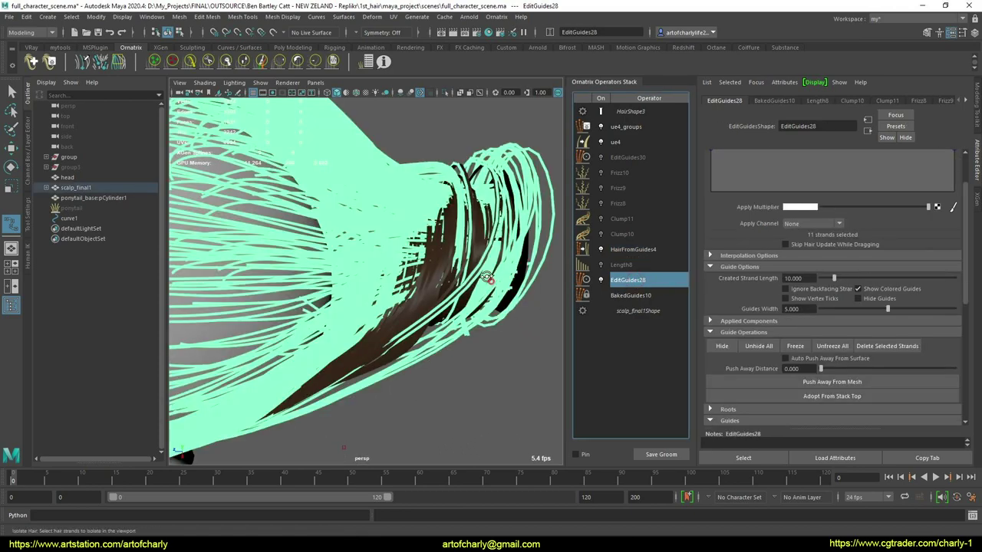
left_click_drag(487, 279, 422, 292, "alt")
right_click_drag(421, 292, 407, 242, "alt")
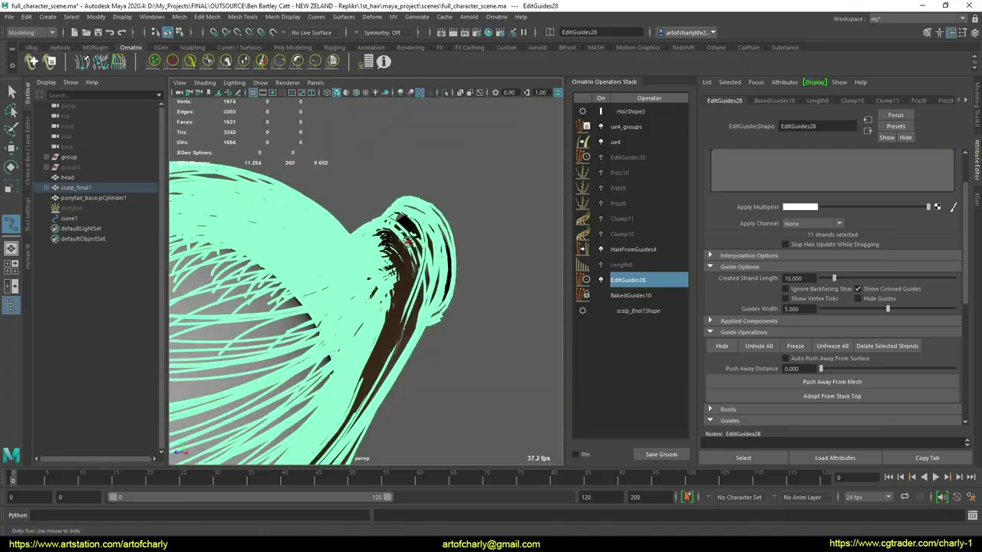
left_click_drag(408, 242, 357, 353, "alt")
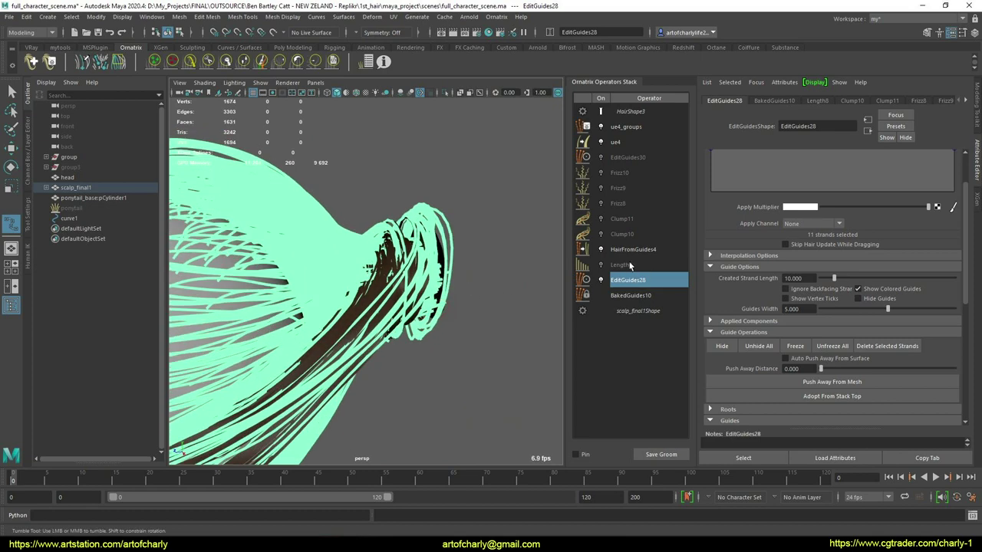
- Reopen the full_character_scene.ma scene, discarding the unsaved guide changes
left_click(9, 17)
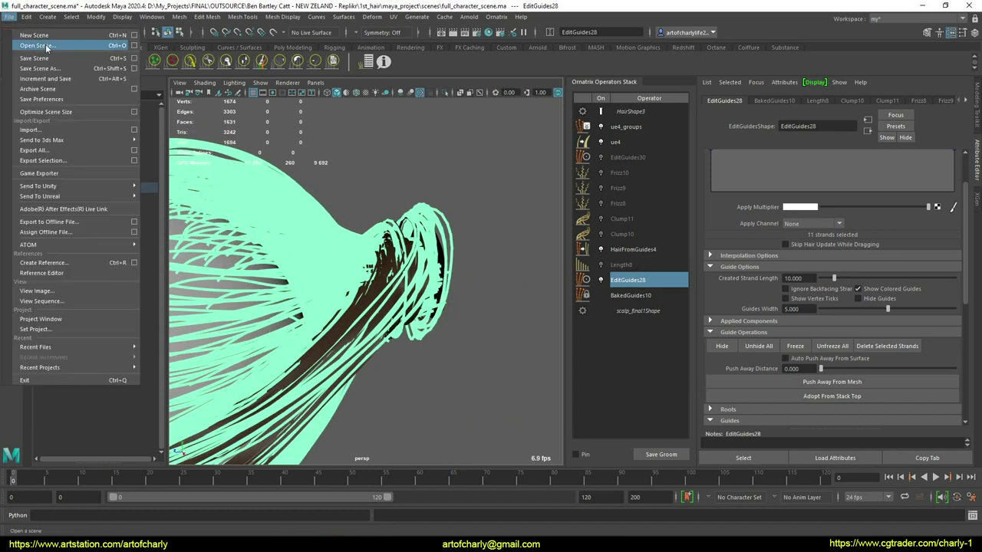
left_click(35, 38)
double_click(258, 215)
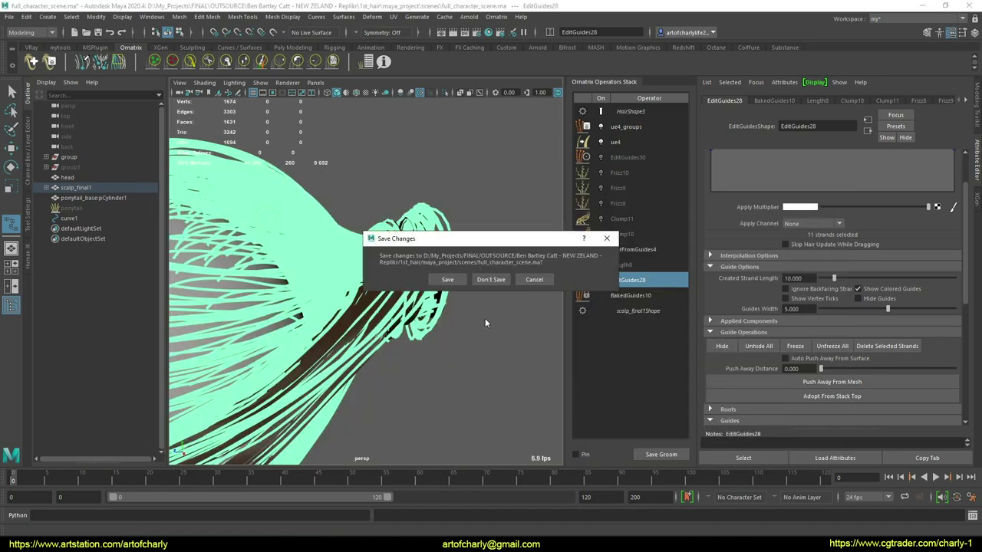
left_click(492, 282)
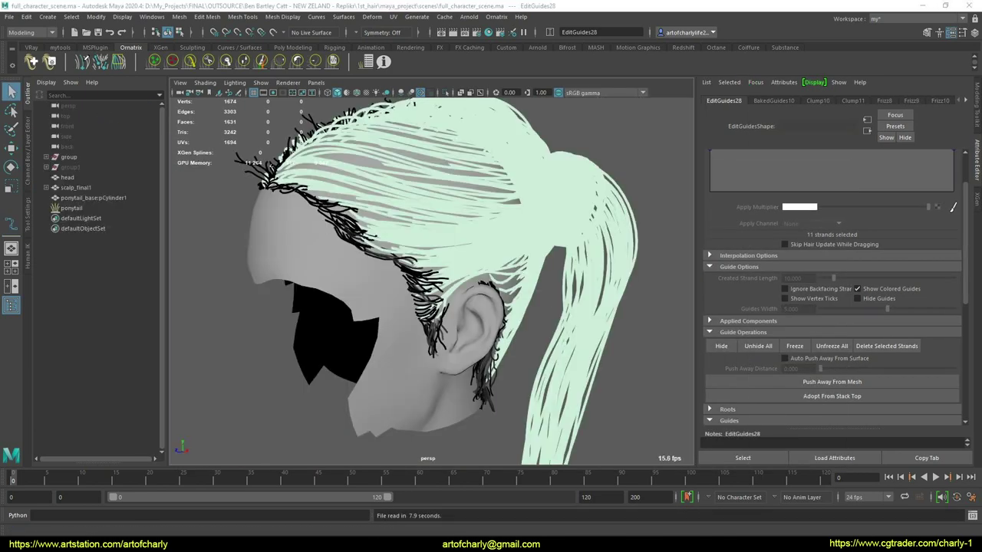
- Select all EditGuides28 strands of the main hair to check how many guides the groom has
left_click_drag(418, 230, 408, 338, "alt")
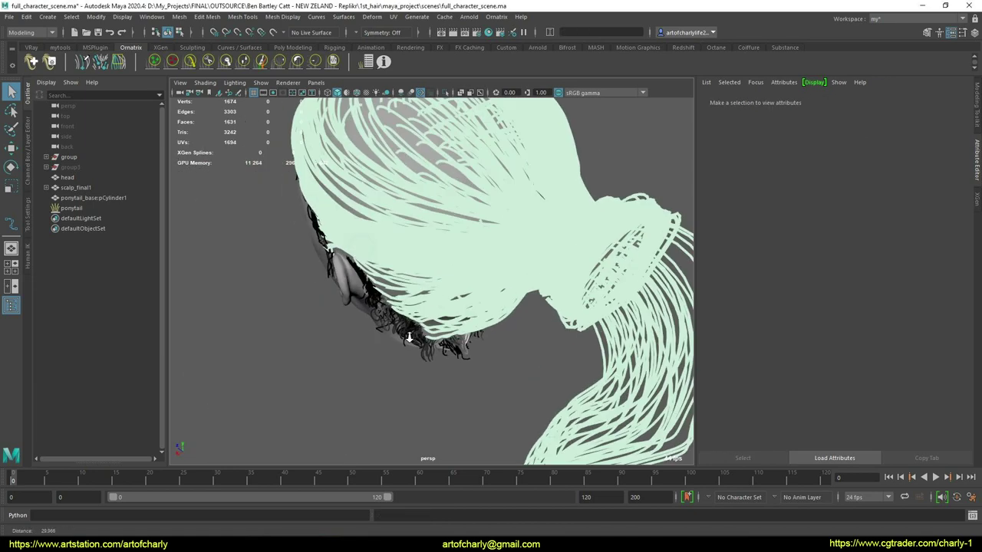
right_click_drag(404, 358, 430, 356, "alt")
left_click_drag(429, 355, 454, 212, "alt")
left_click(453, 215)
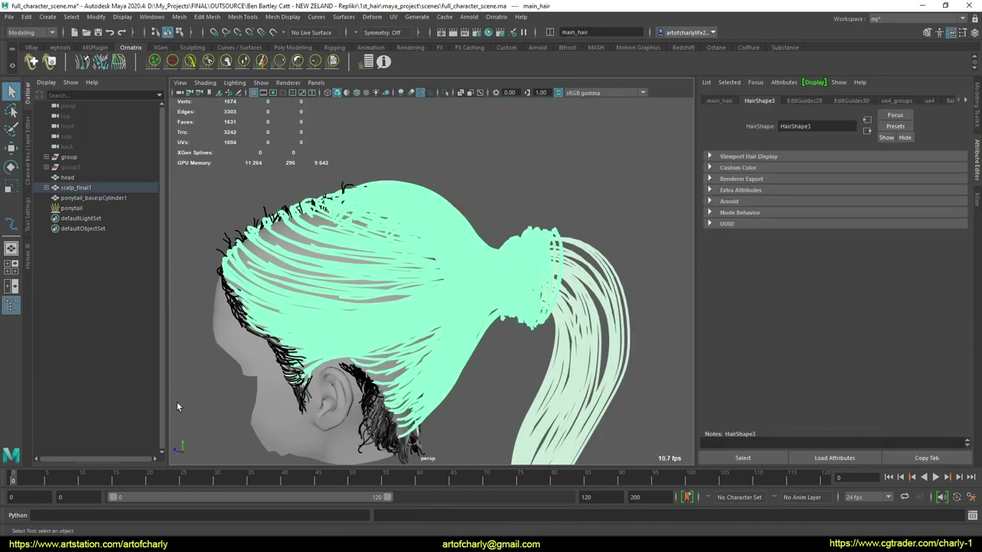
left_click_drag(496, 422, 515, 461)
right_click_drag(424, 273, 485, 361, "alt")
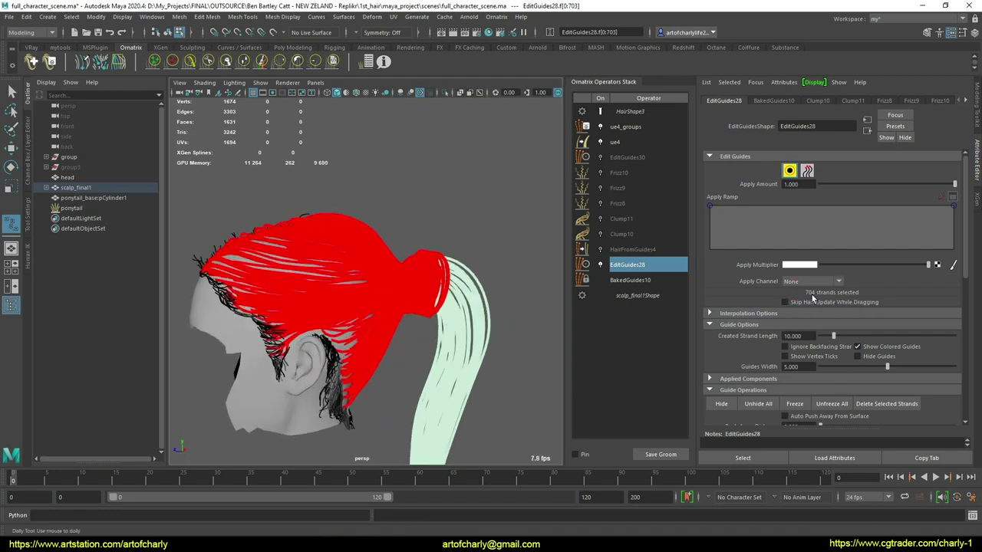
left_click_drag(473, 307, 434, 296, "alt")
left_click_drag(408, 327, 444, 324, "alt")
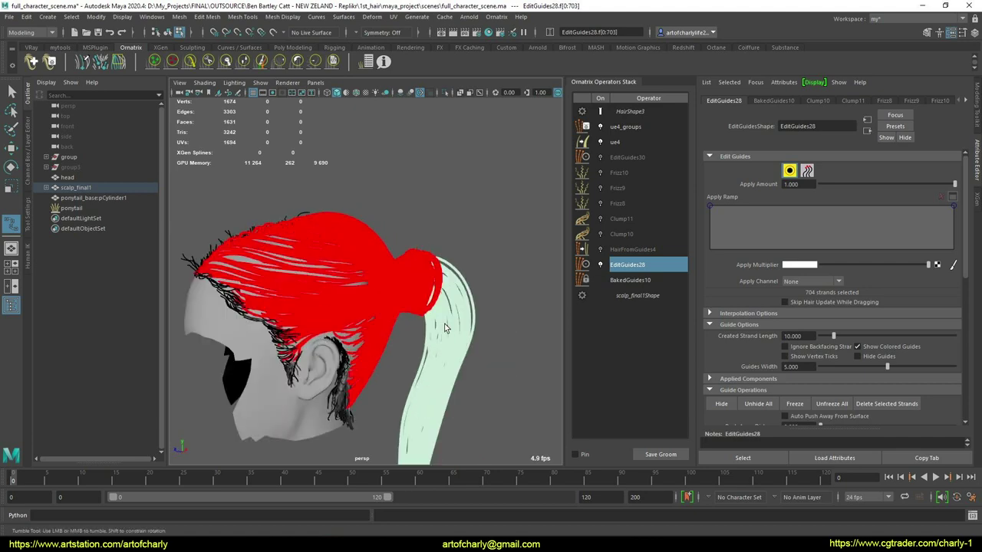
right_click_drag(444, 324, 412, 323, "alt")
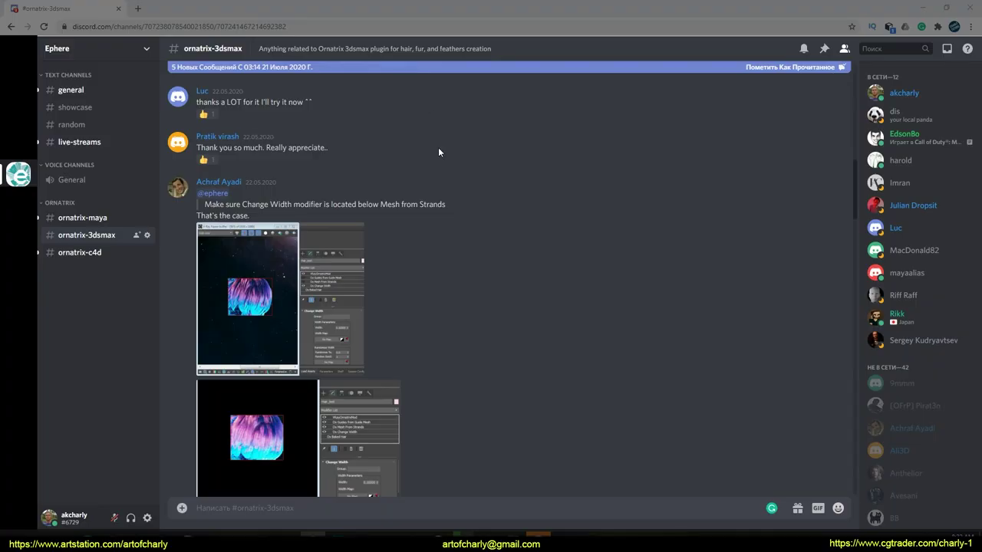
- Browse the messages in the ornatrix-3dsmax Discord channel and in the Ornatrix Telegram group
scroll(438, 147, "up", 10)
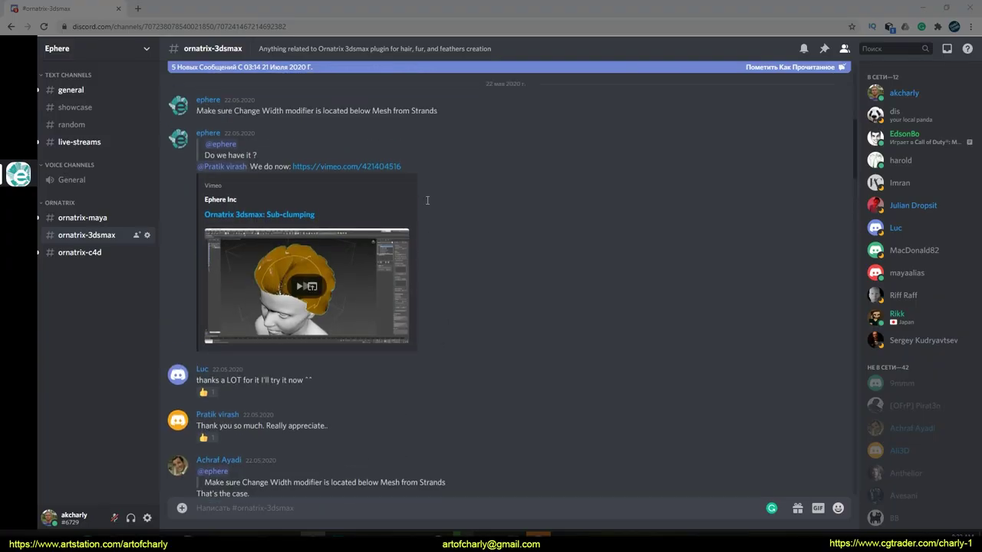
scroll(428, 187, "down", 15)
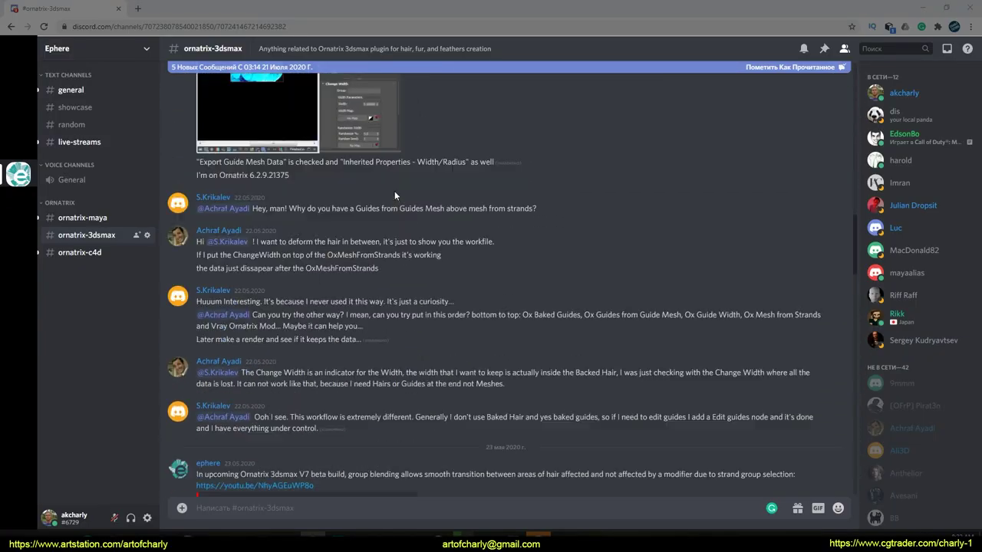
scroll(394, 191, "down", 5)
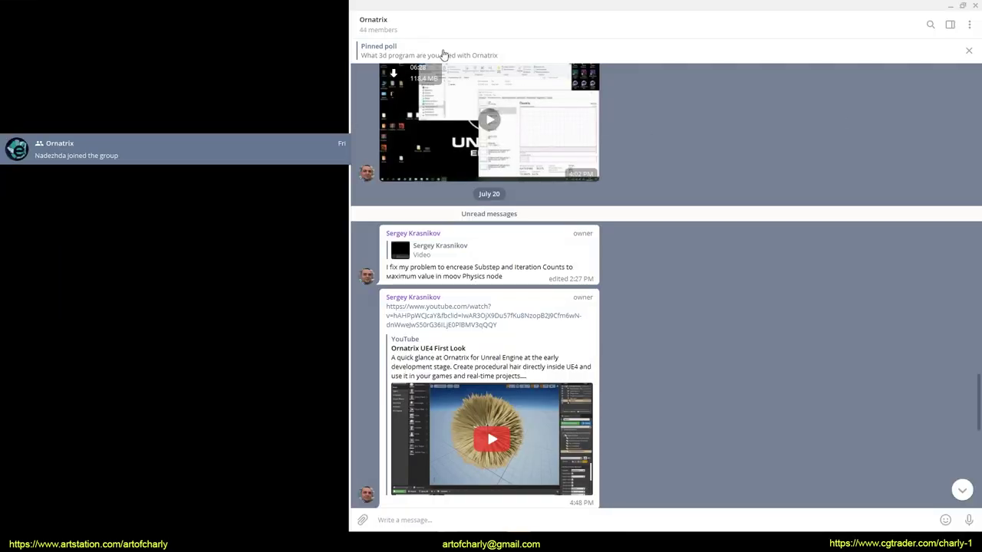
scroll(642, 204, "down", 6)
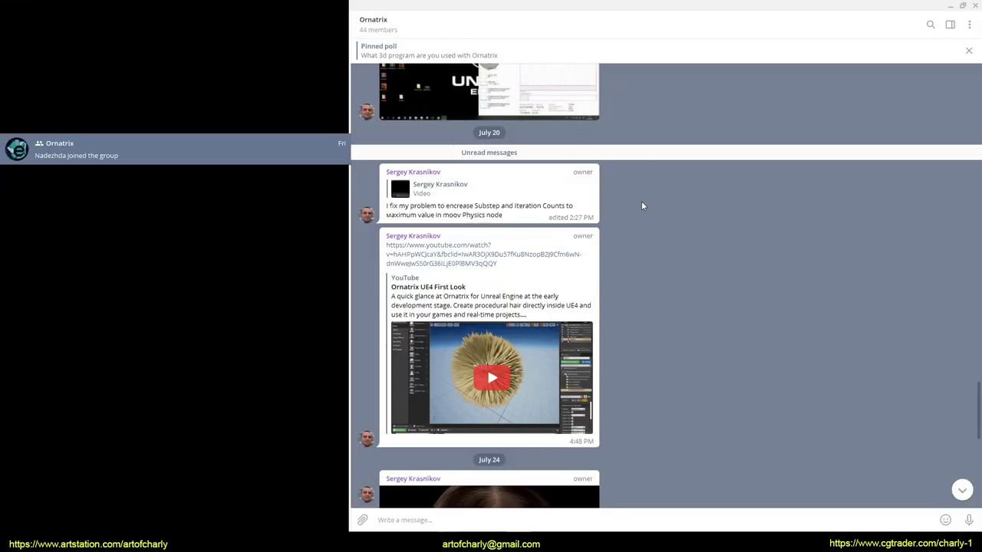
scroll(642, 226, "up", 4)
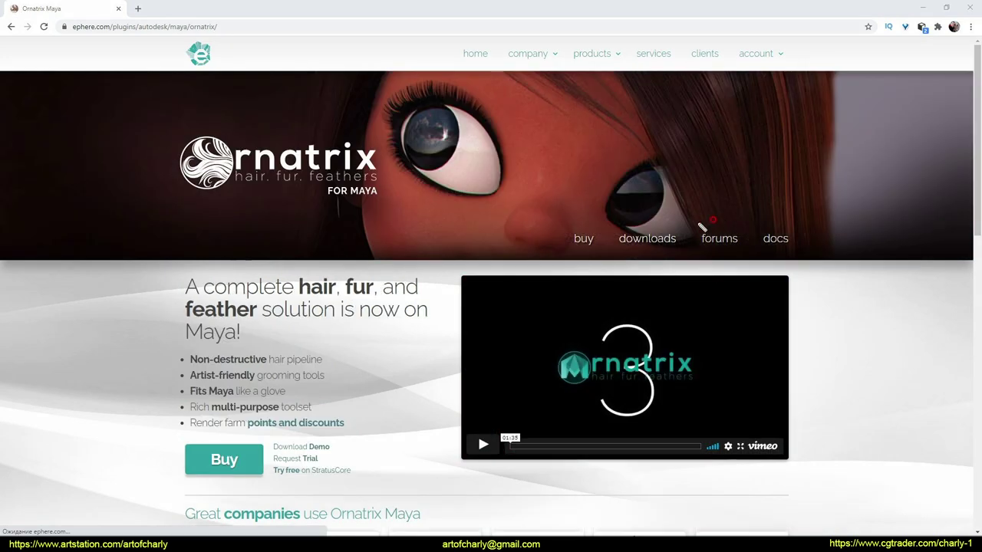
left_click_drag(700, 227, 710, 226)
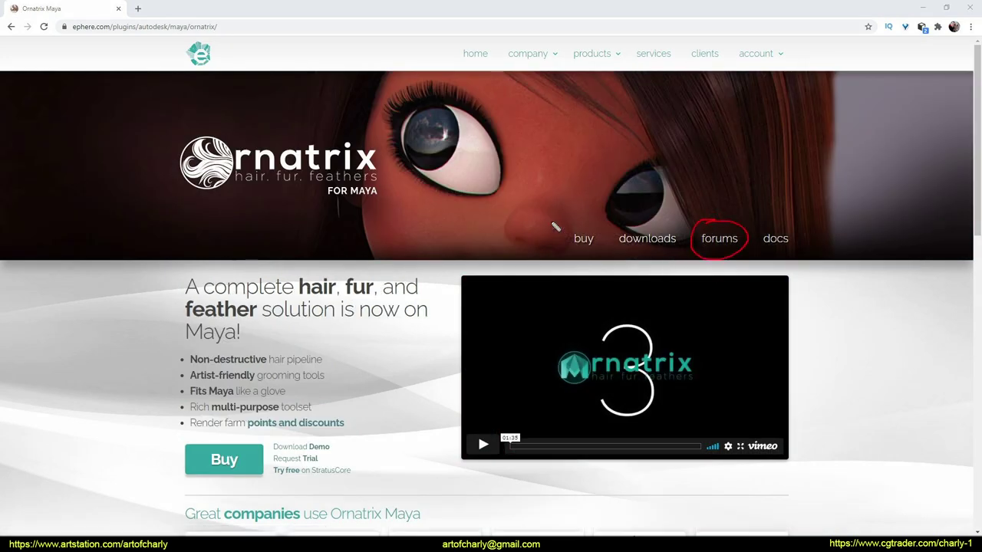
left_click_drag(718, 220, 754, 223)
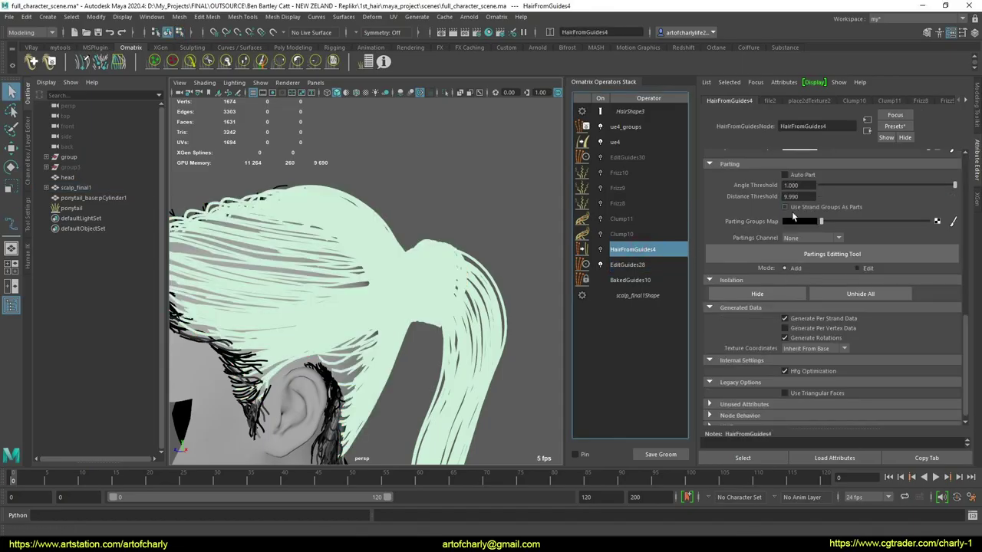
- Turn on HairFromGuides4 and Clump10 for the main hair, and create Clump10's clumps with the Guides method
scroll(798, 280, "up", 10)
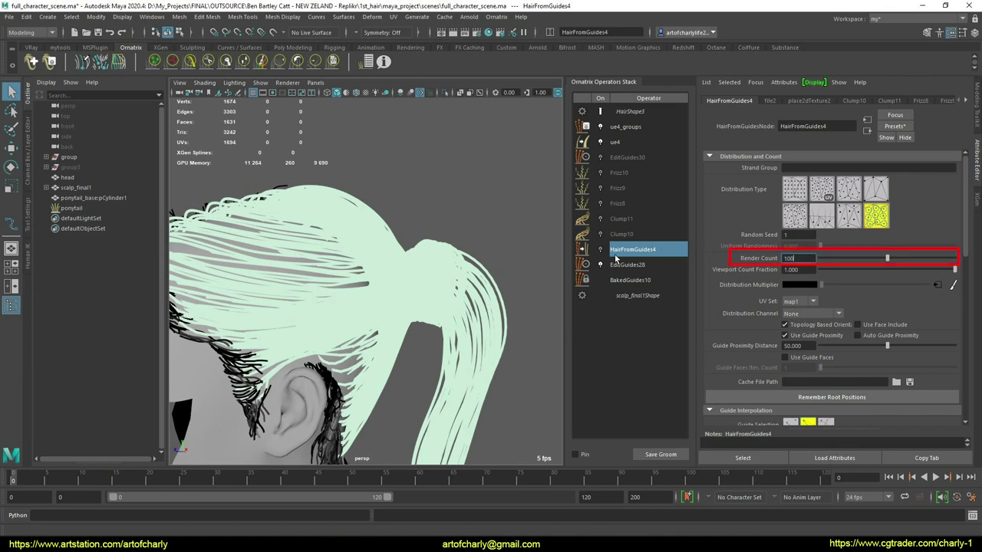
left_click(621, 234)
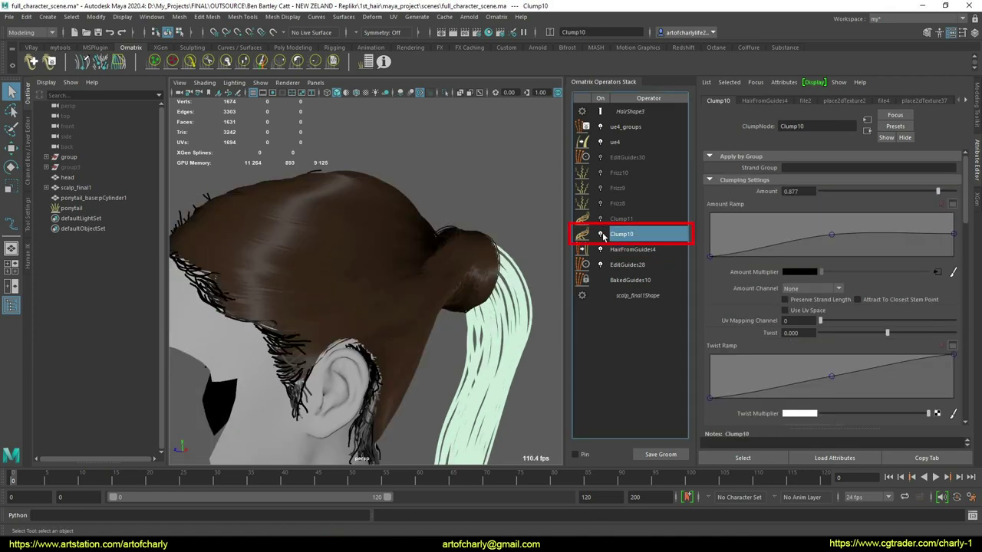
scroll(765, 282, "down", 5)
left_click(744, 408)
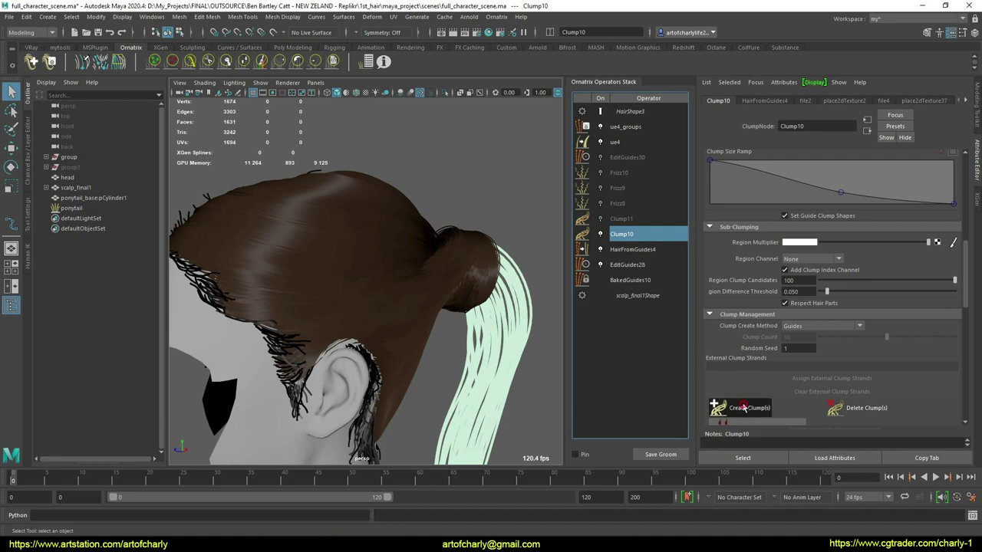
- Turn on the Clump11 operator for sub-clumping and open its clump count for editing
left_click_drag(502, 251, 463, 245, "alt")
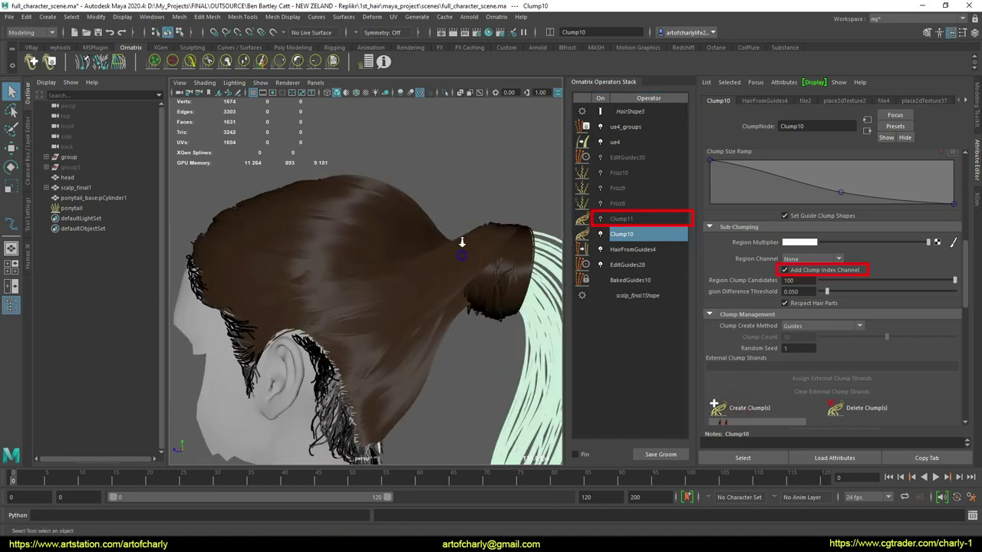
left_click(634, 218)
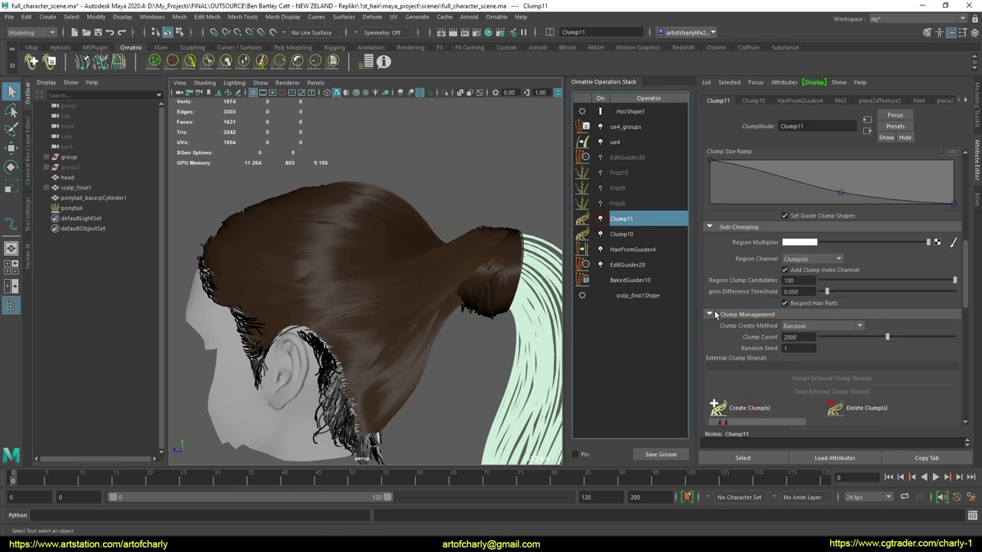
double_click(808, 338)
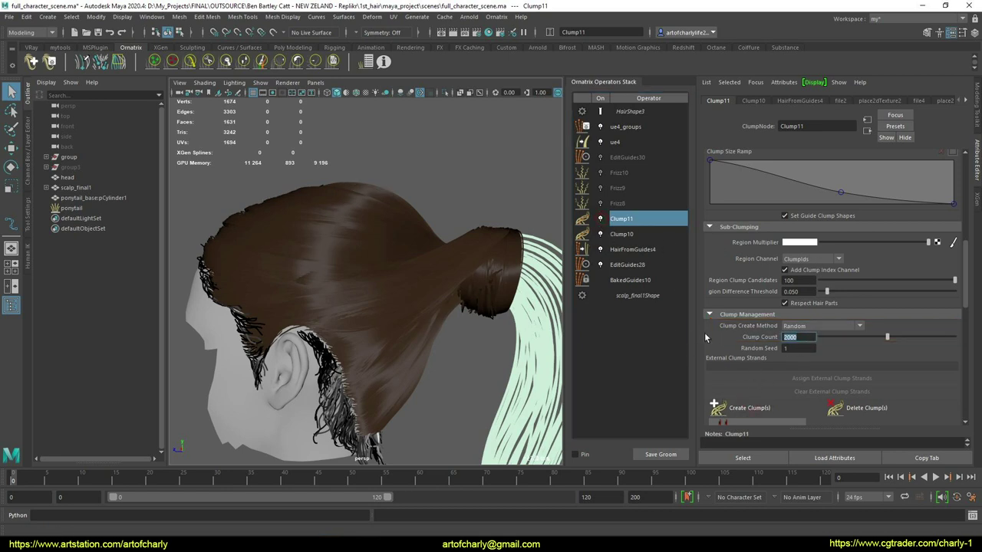
- Turn on the Frizz8 operator and check its effect on the hair
left_click(618, 204)
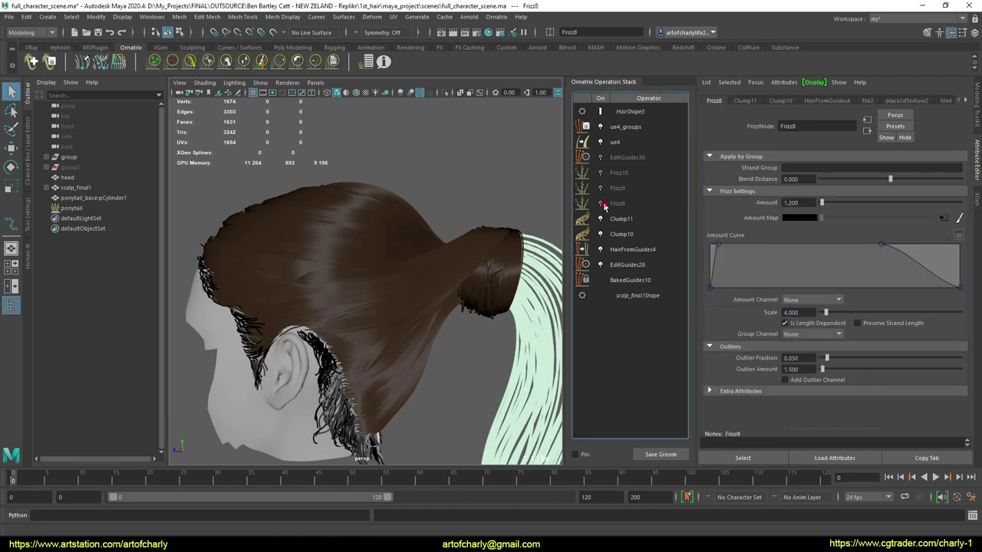
left_click(602, 204)
left_click_drag(405, 273, 432, 285, "alt")
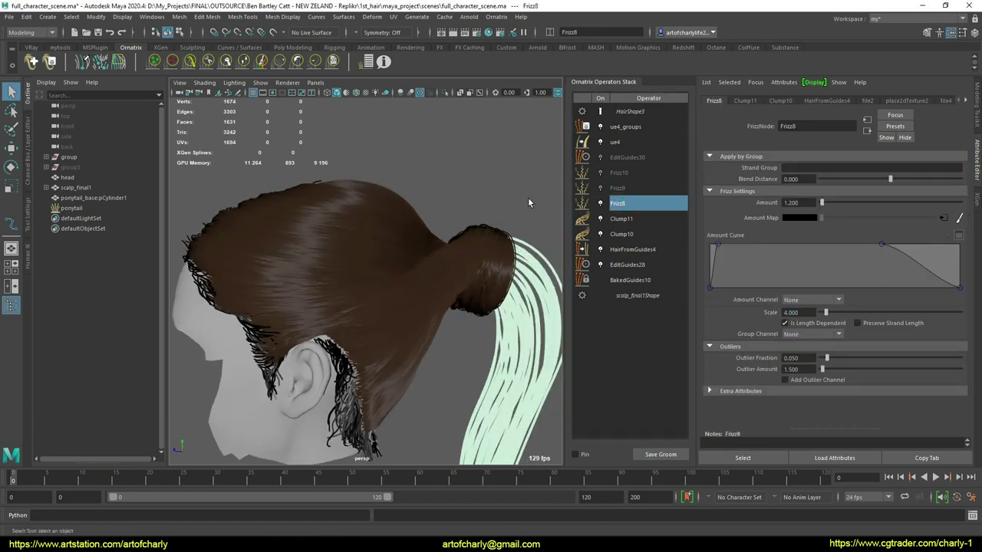
- Turn on the Frizz9 and Frizz10 operators to add stray hairs over the head and bun
left_click(618, 189)
left_click(603, 188)
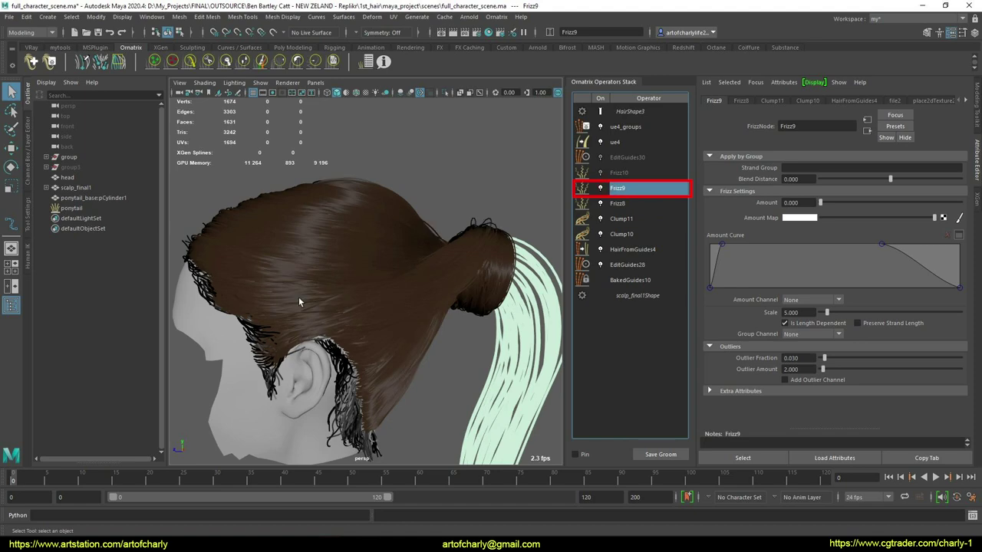
left_click_drag(440, 197, 540, 202, "alt")
left_click(604, 175)
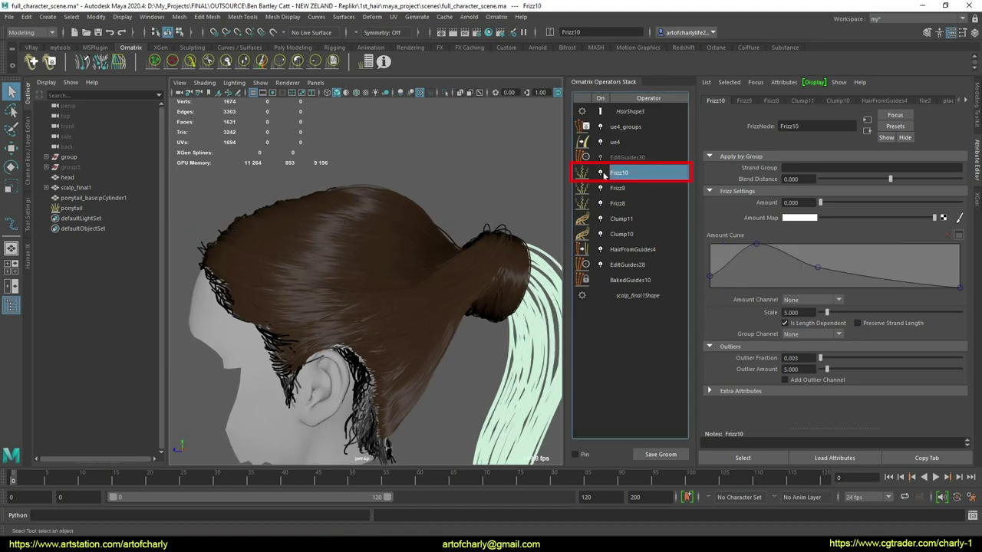
left_click_drag(400, 239, 430, 192, "alt")
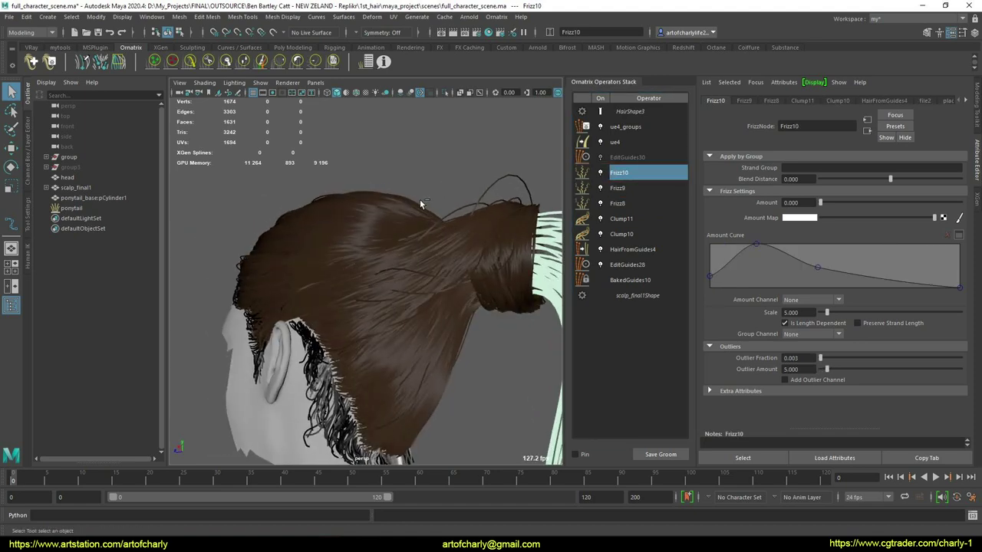
- Turn on the EditGuides30 operator to check its effect on the hair from the side and above, and turn it off again
left_click(599, 158)
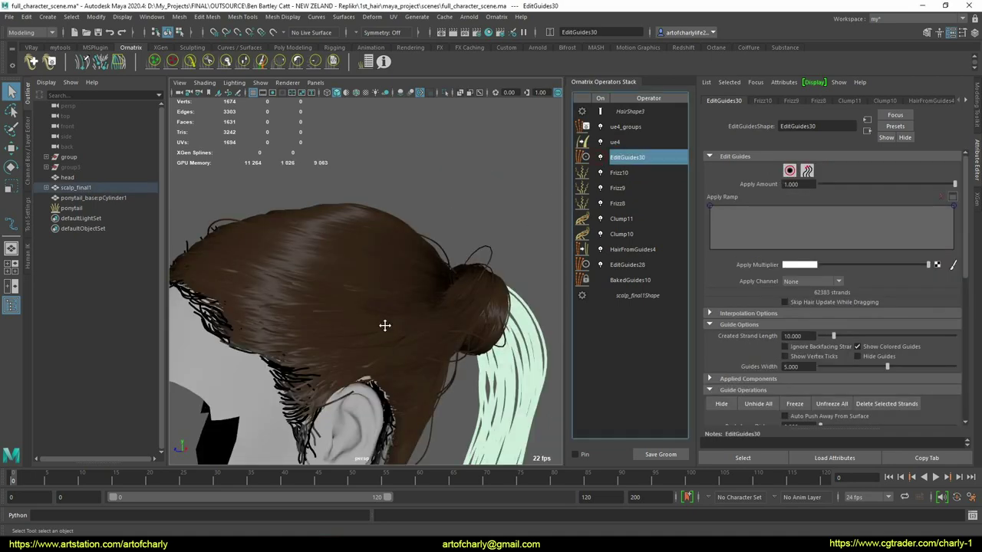
middle_click_drag(385, 326, 385, 303, "alt")
left_click_drag(396, 331, 393, 411, "alt")
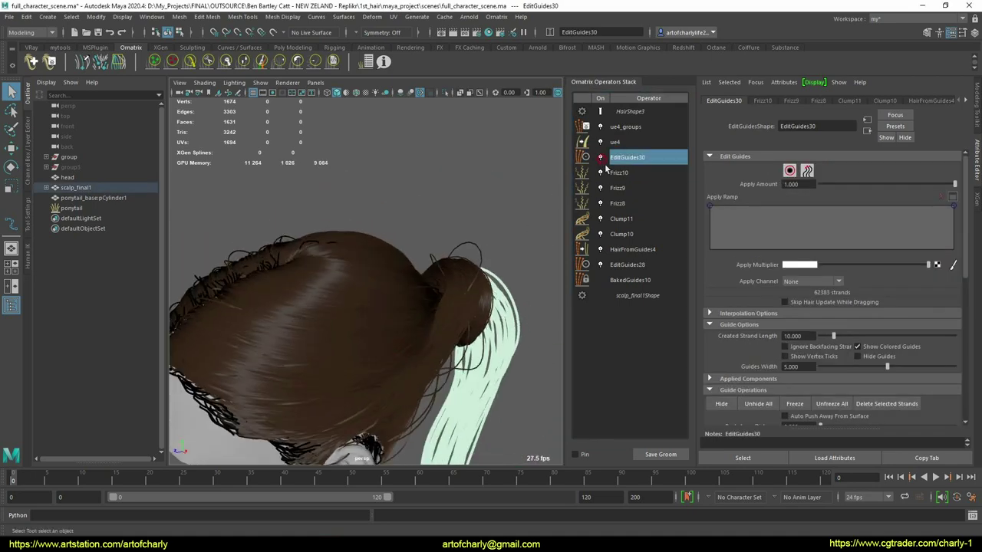
left_click(600, 157)
- Examine the width and strand group settings of the ue4 width operator
left_click(617, 142)
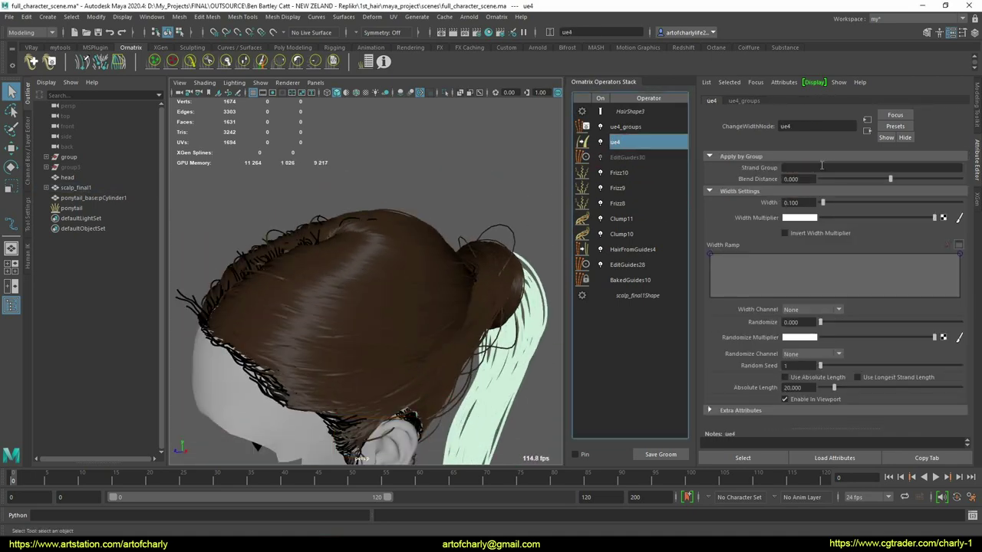
left_click_drag(809, 203, 762, 203)
key("ctrl+shift+3")
left_click_drag(898, 169, 869, 166)
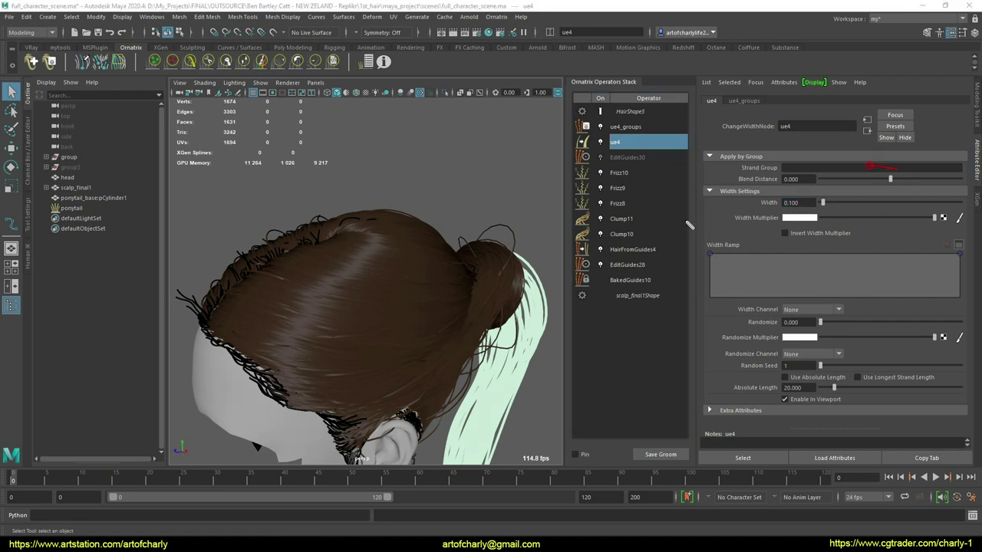
key("Escape")
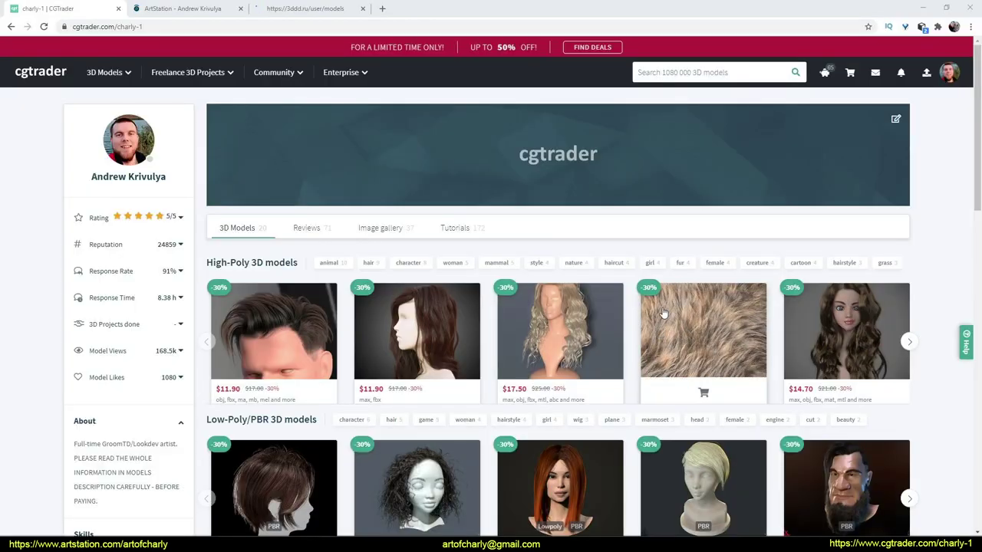
- Switch to the browser and look through the CGTrader model listings and the prints in the ArtStation profile
scroll(406, 301, "down", 3)
scroll(406, 301, "up", 1)
scroll(406, 301, "up", 1)
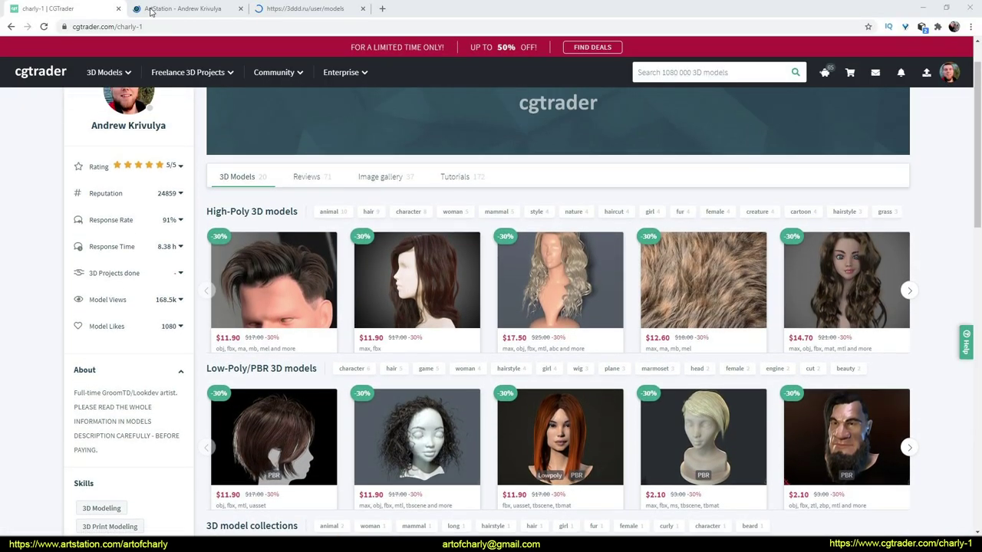
key("ctrl+Tab")
scroll(324, 309, "up", 3)
key("ctrl+Tab")
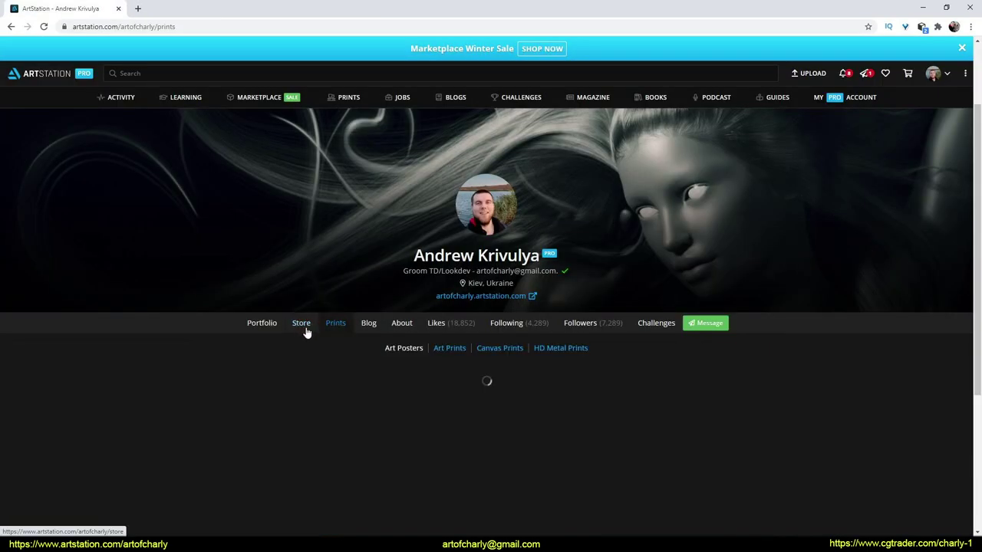
scroll(272, 357, "down", 10)
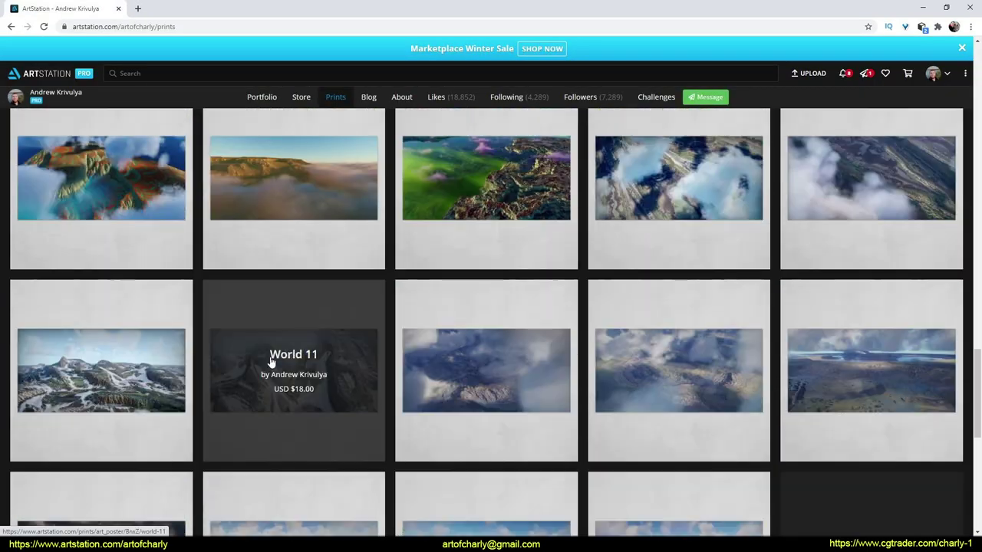
scroll(272, 362, "down", 5)
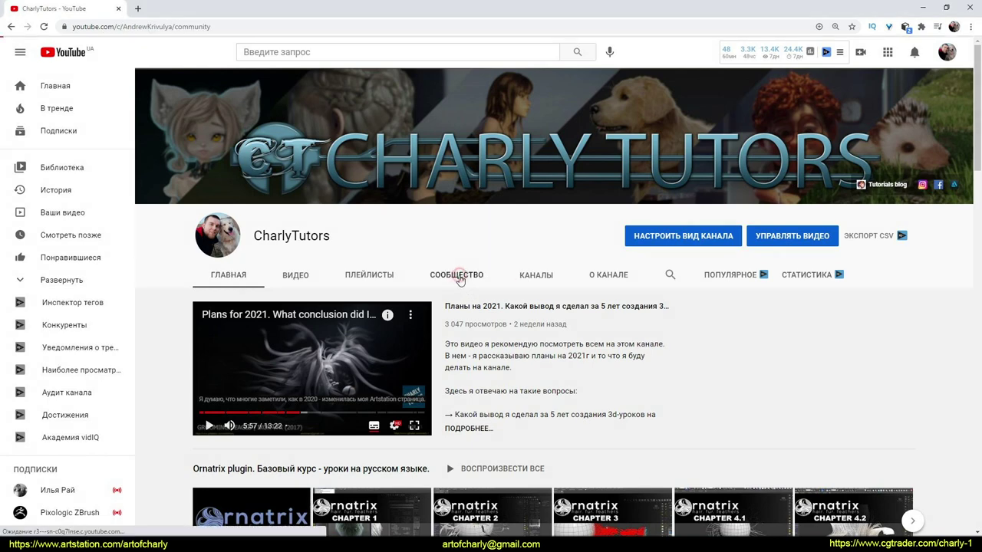
- Open the community section of the CharlyTutors YouTube channel and look through its published posts
left_click(460, 277)
scroll(598, 376, "down", 2)
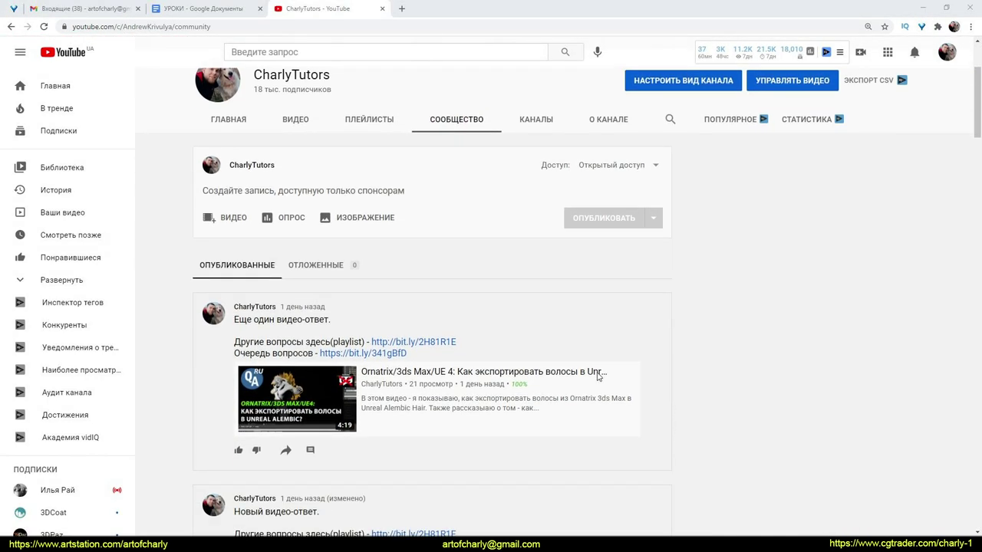
scroll(598, 376, "down", 4)
scroll(598, 377, "down", 4)
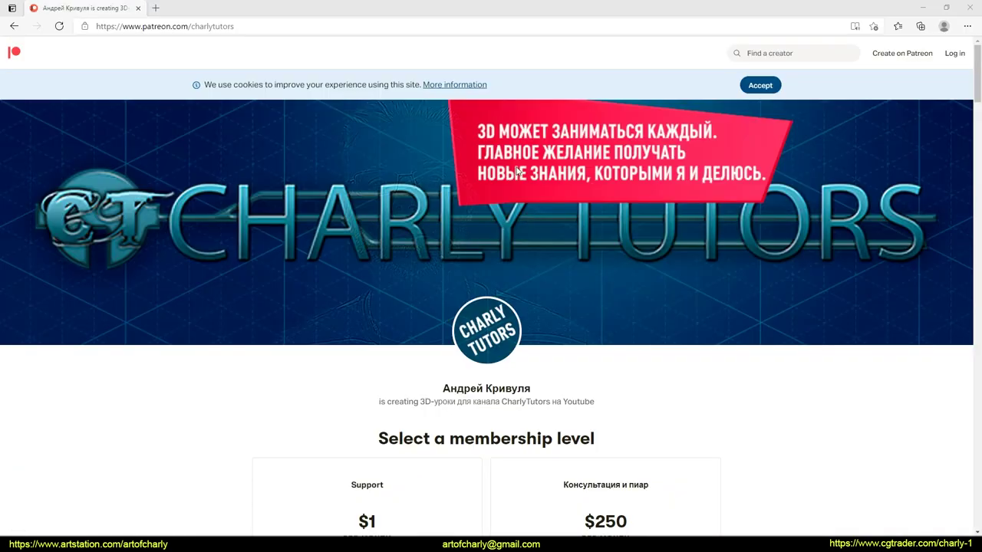
- Look through the CharlyTutors Patreon page, examining the membership levels, their benefits and the recent Realtime Fur posts
scroll(518, 171, "down", 10)
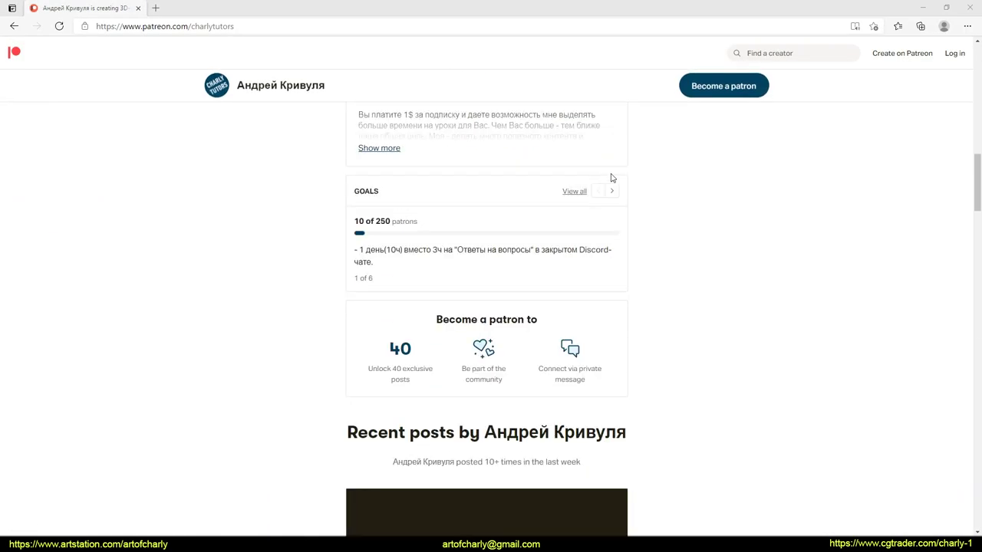
scroll(612, 178, "down", 13)
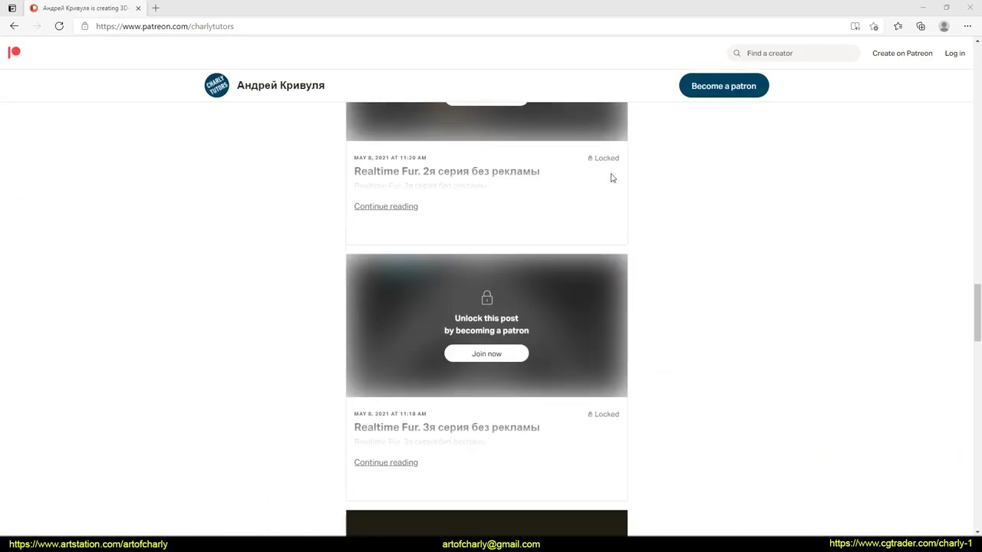
scroll(612, 178, "down", 3)
scroll(370, 261, "up", 1)
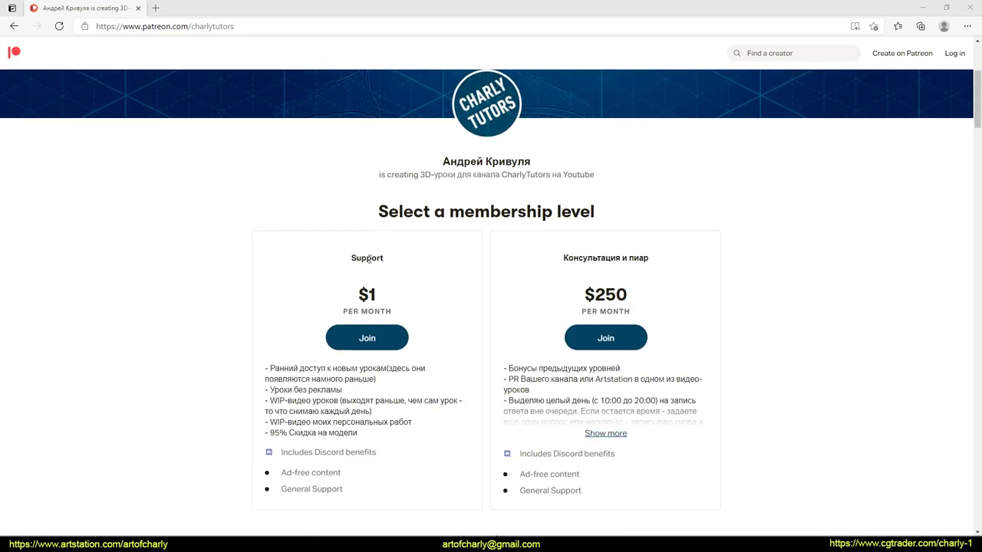
scroll(300, 306, "down", 1)
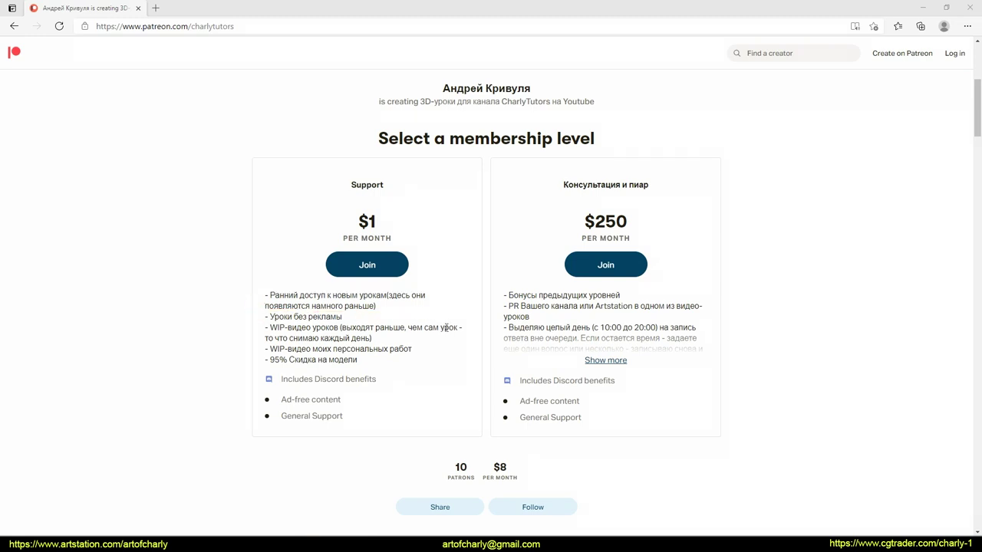
scroll(424, 254, "down", 10)
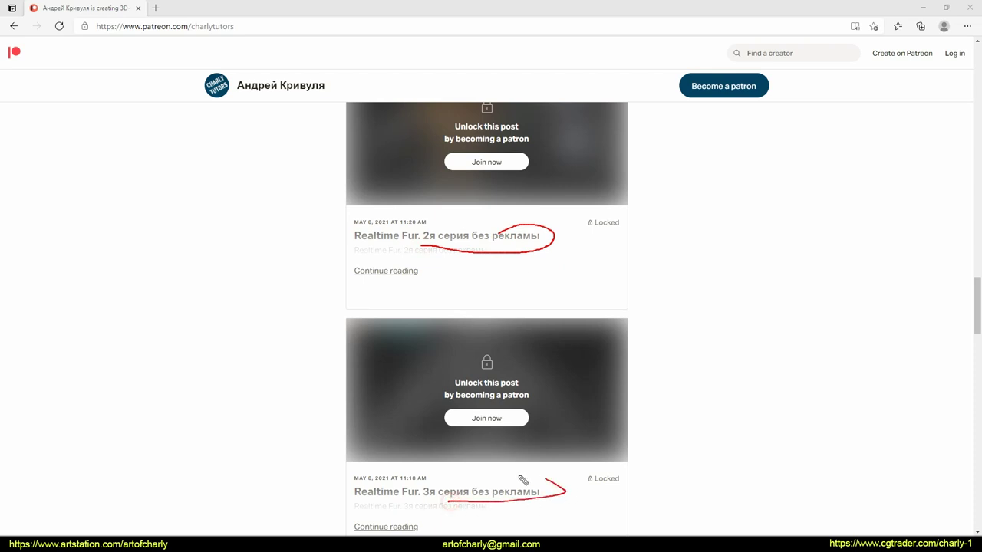
left_click_drag(351, 366, 602, 372)
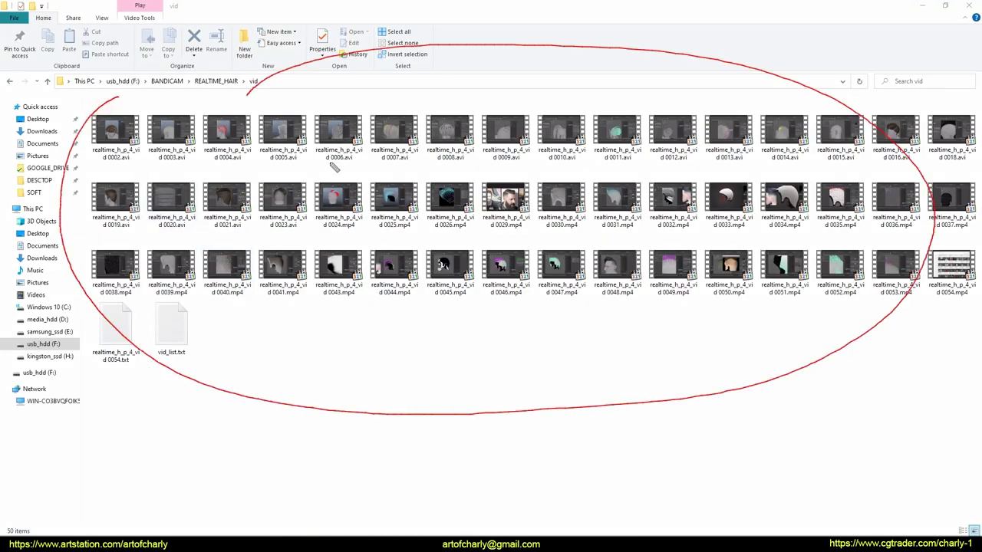
- Switch to the CHARLYTUTORS Discord server and look through its art_wip, discussion, questions, answers, members' works and ad-free lessons channels
key("alt+Tab")
scroll(413, 393, "up", 10)
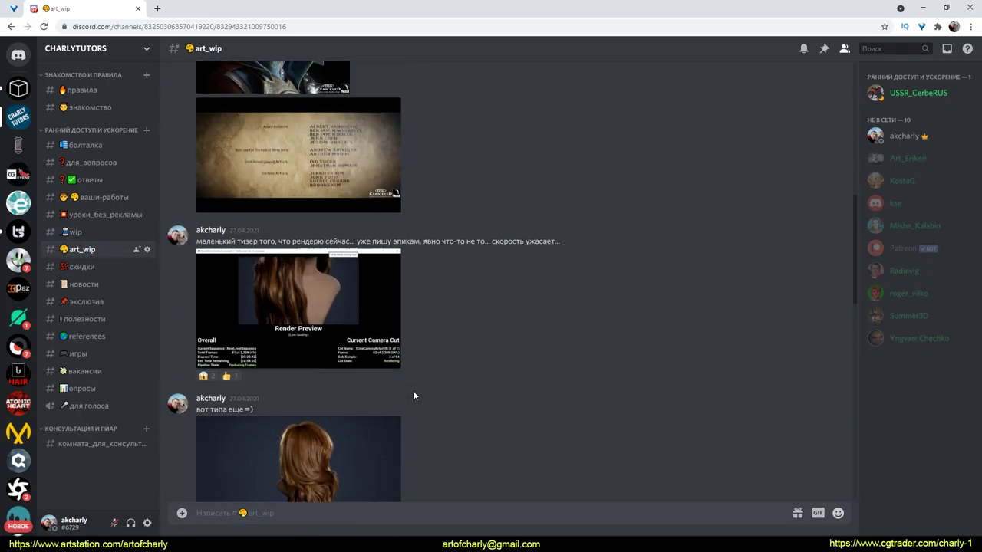
scroll(412, 396, "up", 2)
scroll(410, 392, "down", 10)
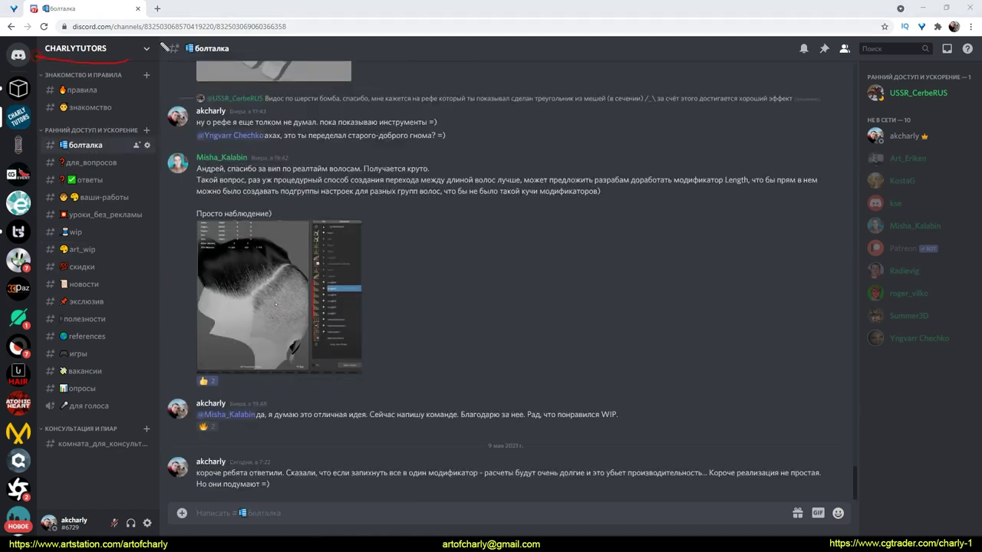
left_click(93, 163)
left_click(92, 180)
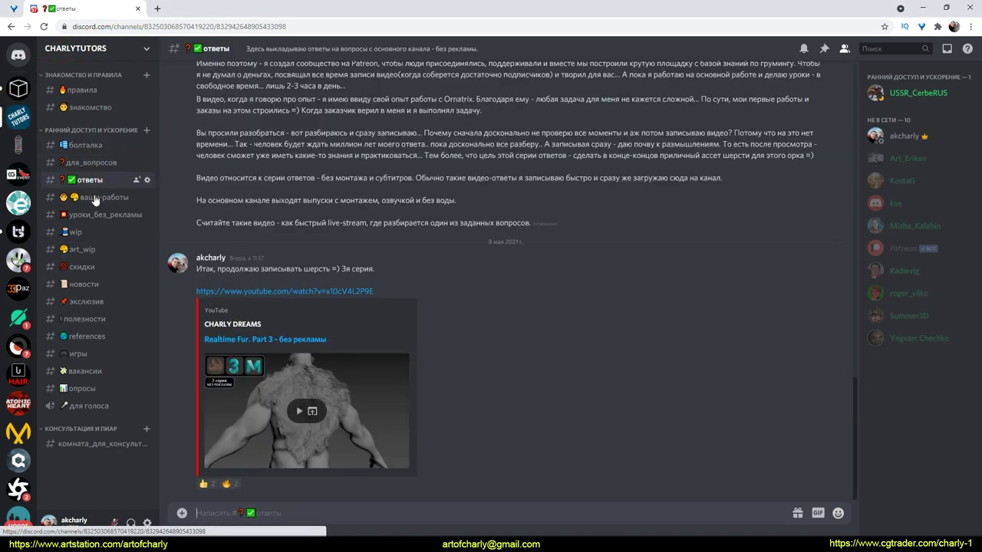
left_click(96, 198)
left_click(93, 215)
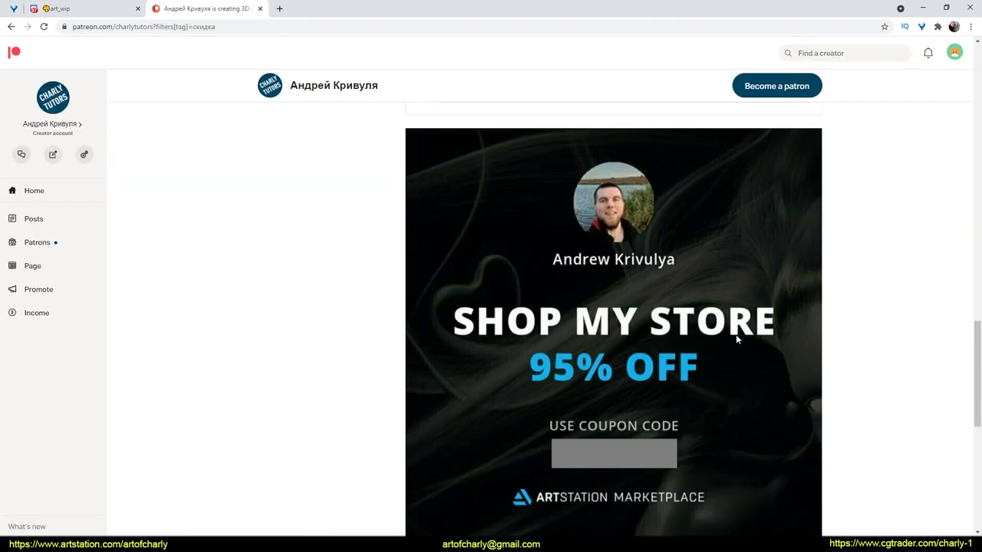
- Review the discount post on Patreon and browse the video posts in the Discord server's экслюзив channel
scroll(735, 337, "down", 6)
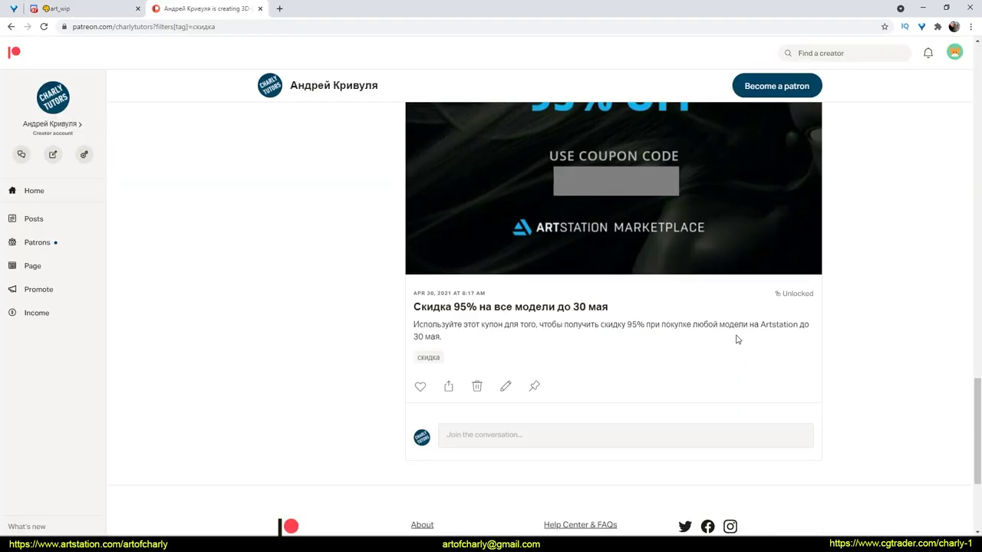
scroll(736, 339, "up", 15)
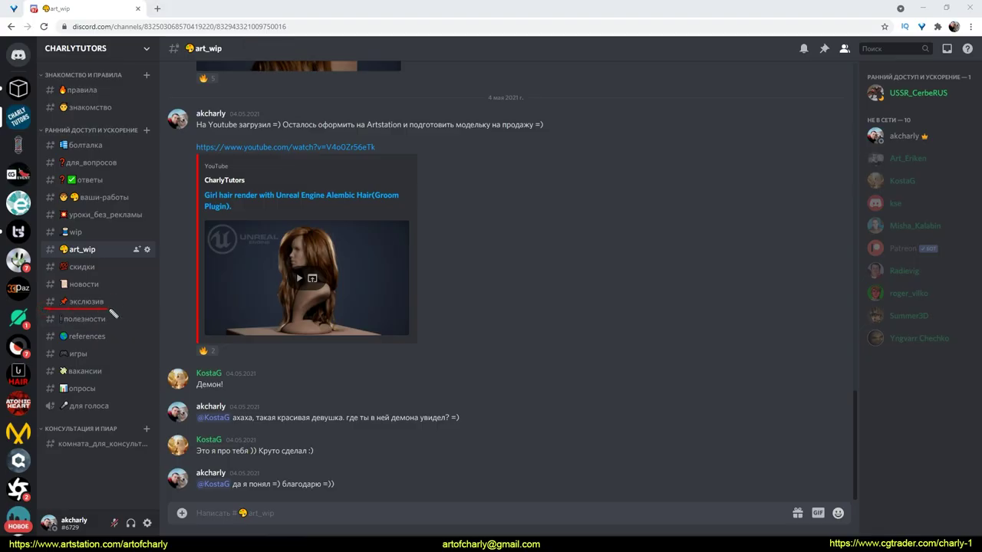
left_click(86, 305)
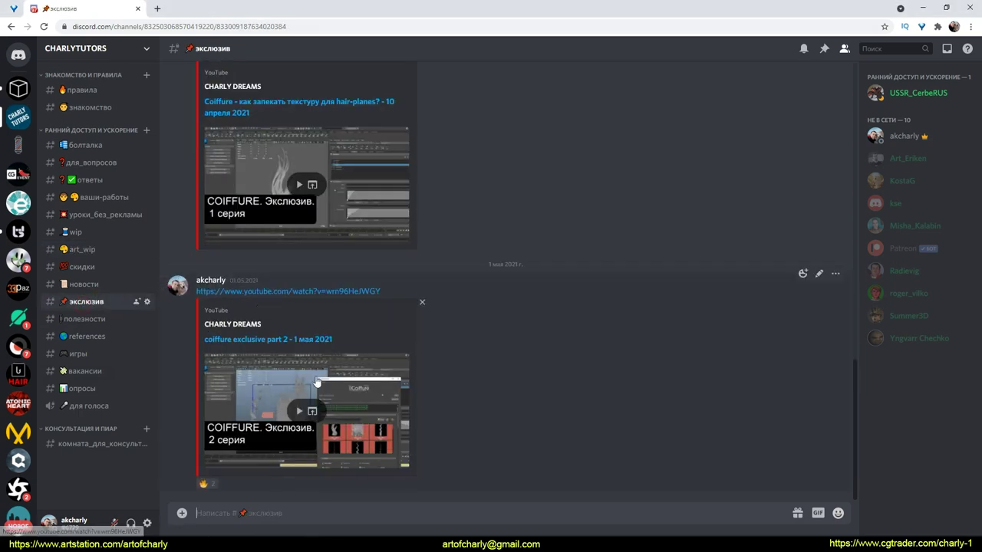
scroll(316, 381, "up", 5)
scroll(316, 384, "up", 10)
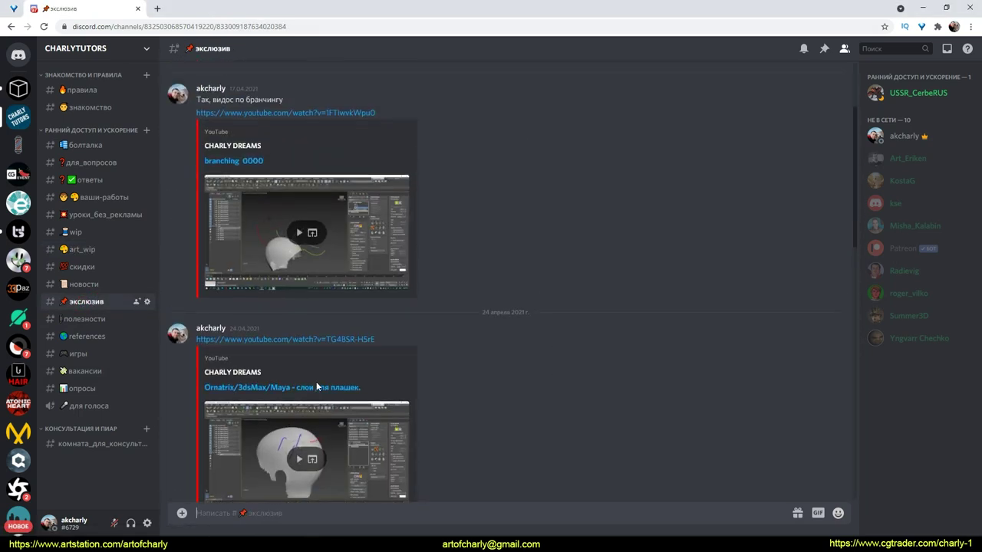
scroll(316, 386, "down", 5)
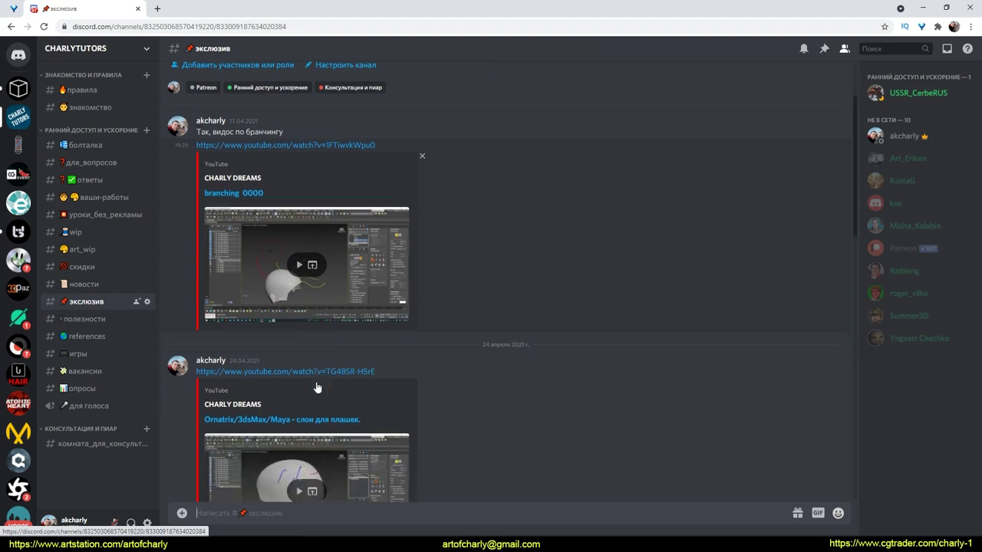
scroll(316, 386, "down", 6)
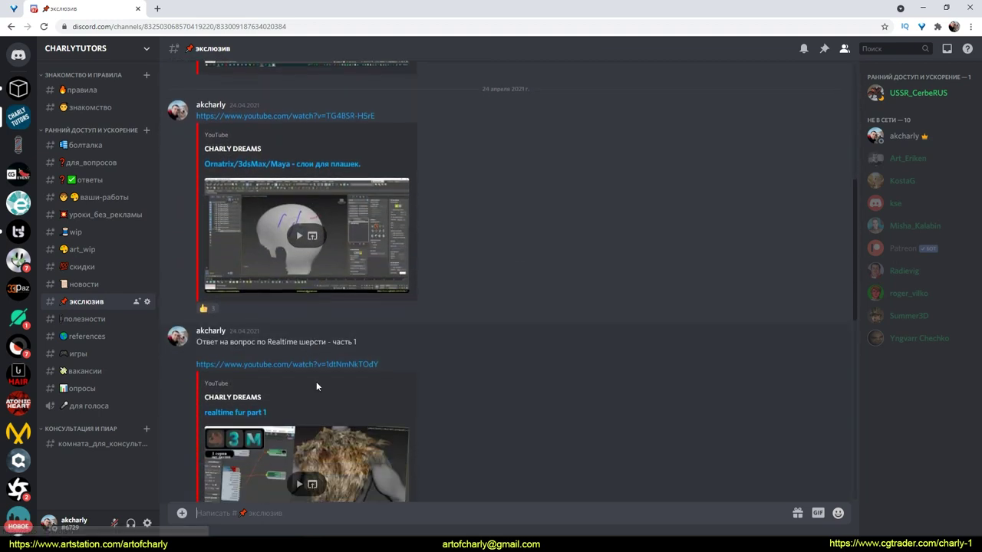
scroll(316, 382, "down", 6)
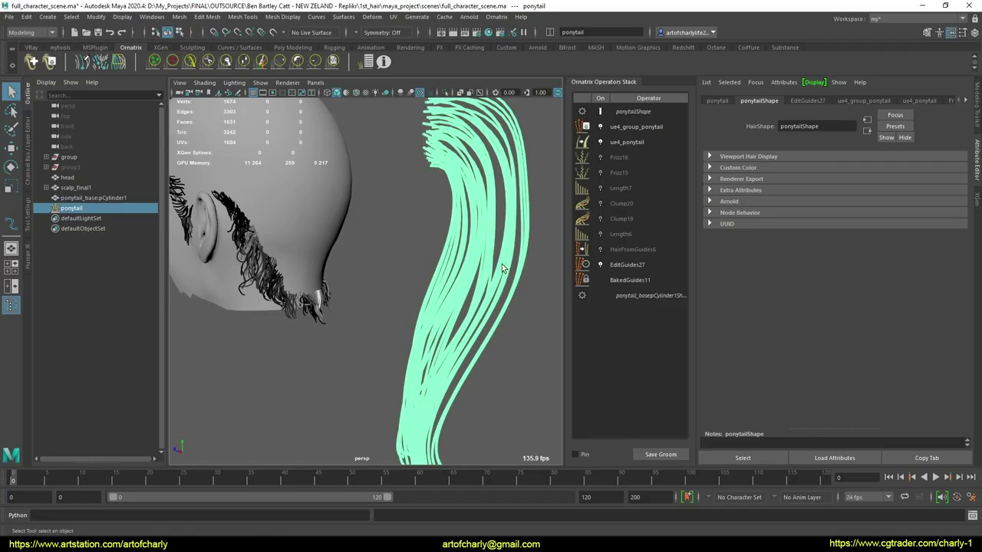
- Back in Maya, enter strand selection in the ponytail's EditGuides27 operator and select all its guides to inspect them
left_click_drag(441, 266, 390, 301, "alt")
left_click(643, 266)
left_click(789, 170)
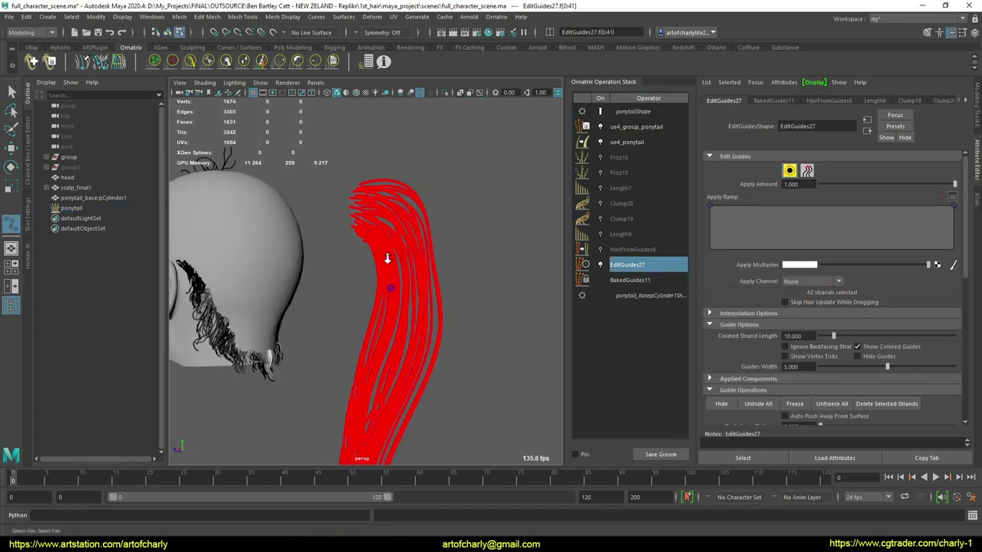
right_click_drag(388, 258, 337, 223, "alt")
left_click_drag(312, 185, 486, 452)
right_click_drag(334, 291, 365, 303, "alt")
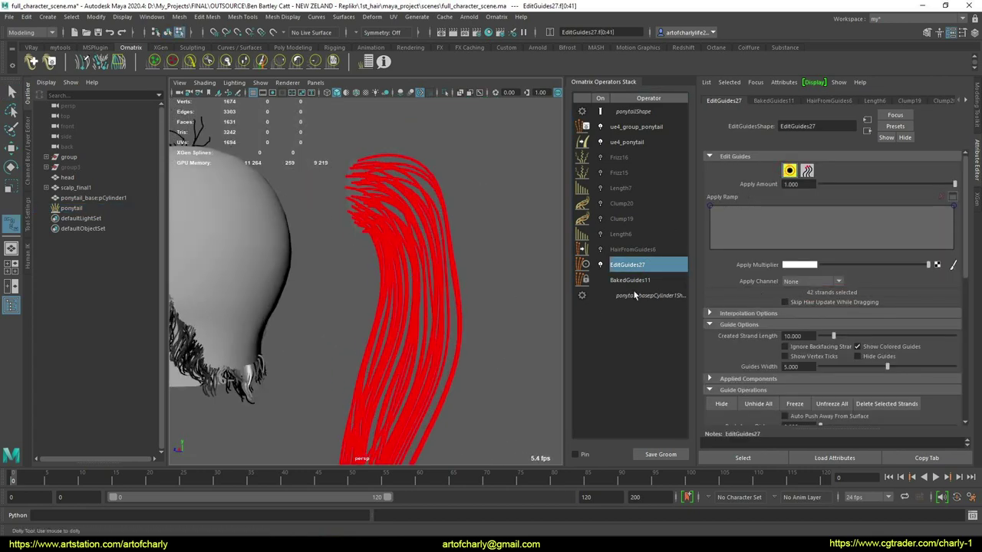
- Turn on the HairFromGuides6 operator to generate the ponytail's hair from its guides
left_click(632, 249)
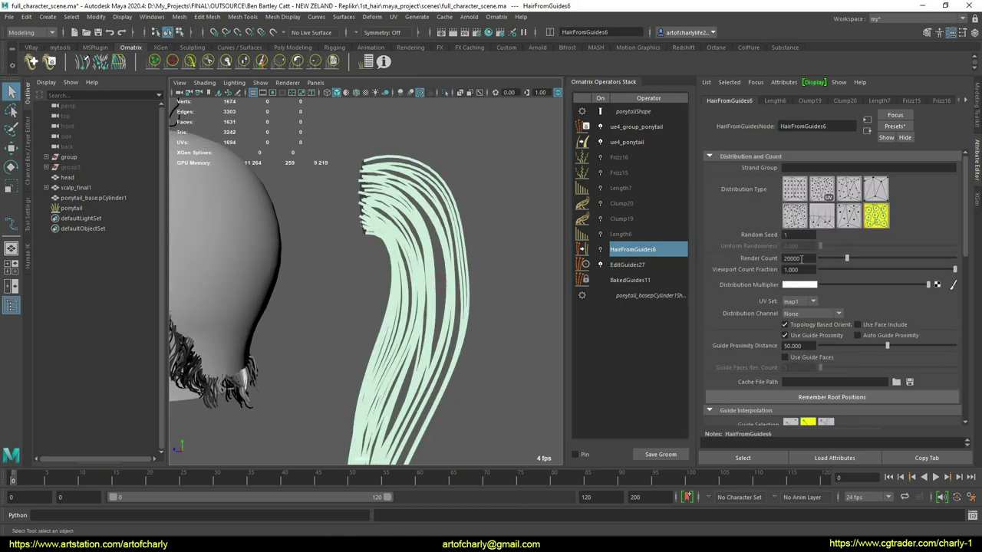
left_click(600, 251)
left_click_drag(418, 277, 438, 228, "alt")
- Turn on the Length6 operator and check the varied strand lengths at the ponytail's tip
left_click(621, 234)
middle_click_drag(432, 270, 408, 140, "alt")
left_click(601, 235)
middle_click_drag(437, 272, 439, 338, "alt")
right_click_drag(461, 264, 430, 261, "alt")
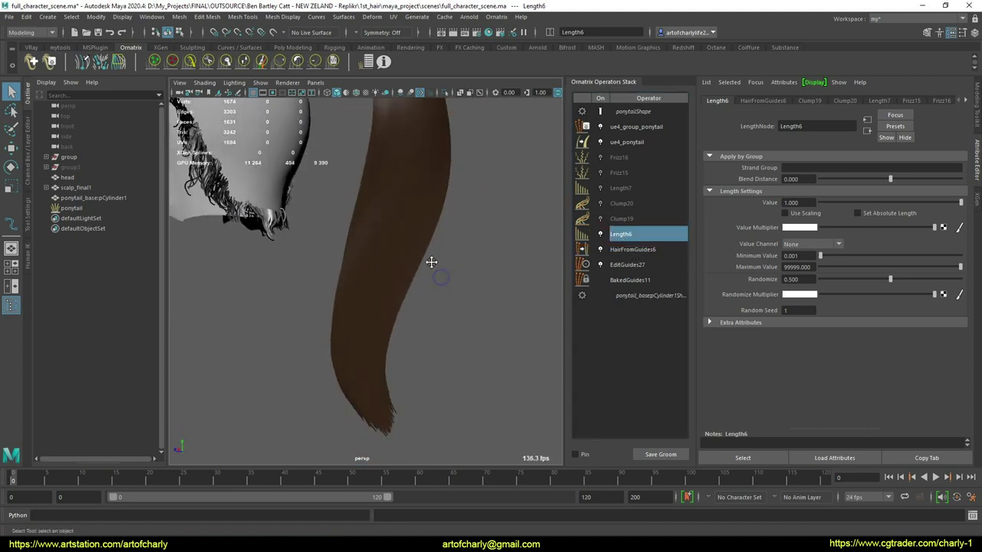
middle_click_drag(430, 261, 431, 338, "alt")
- Turn on the Clump19 operator and create its clumps on the ponytail with the Guides method
left_click(627, 219)
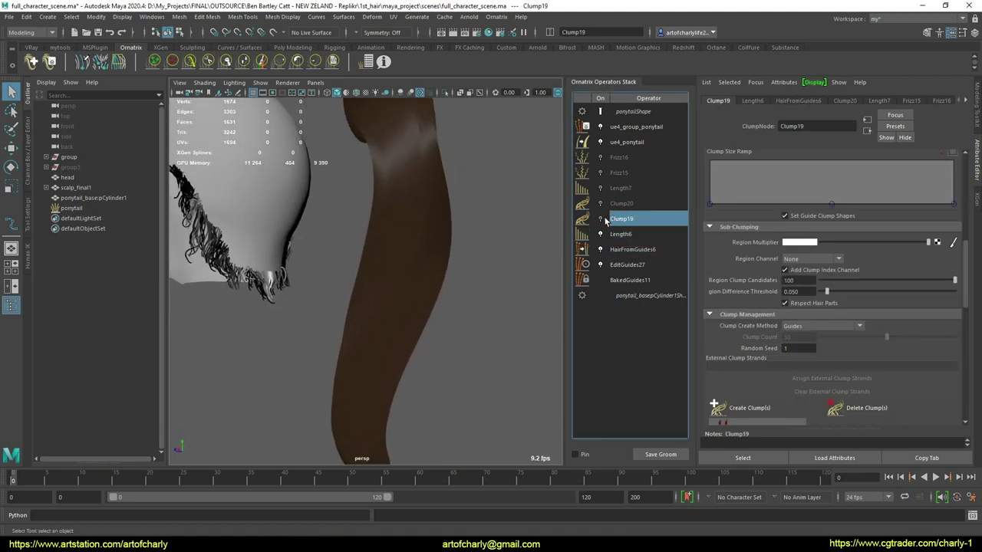
left_click(751, 407)
mouse_move(357, 313)
left_mouse_down("alt")
mouse_move(382, 309)
mouse_move(435, 261)
mouse_move(399, 265)
left_mouse_up("alt")
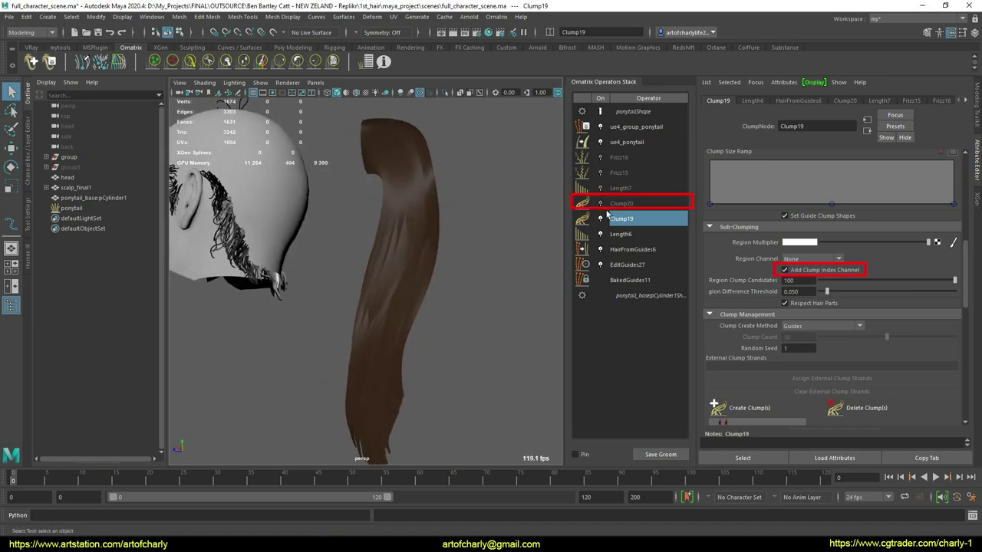
- Turn on the ponytail's Clump20 and Length7 operators, toggling Length7 off and on to compare the strand tips
left_click(621, 204)
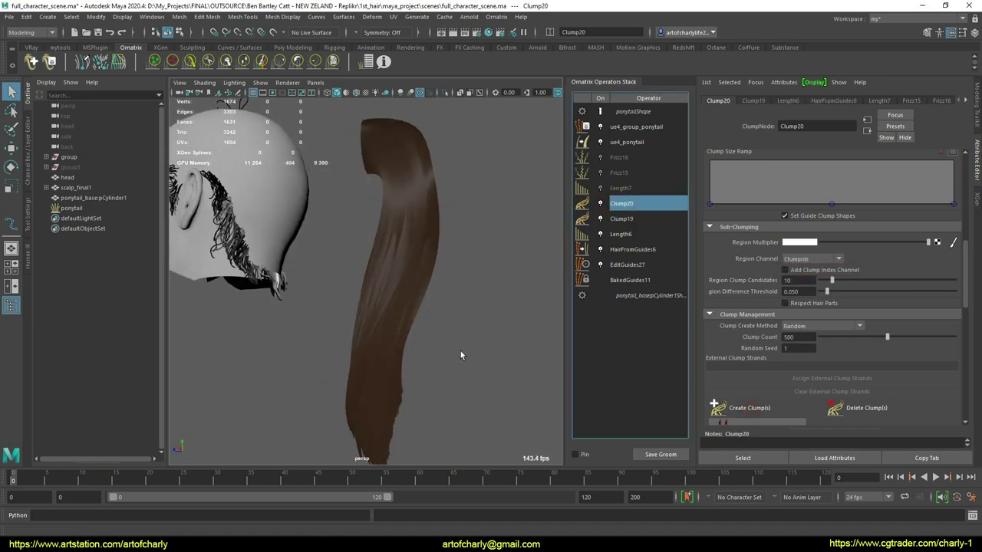
left_click_drag(461, 355, 476, 322, "alt")
left_click(621, 188)
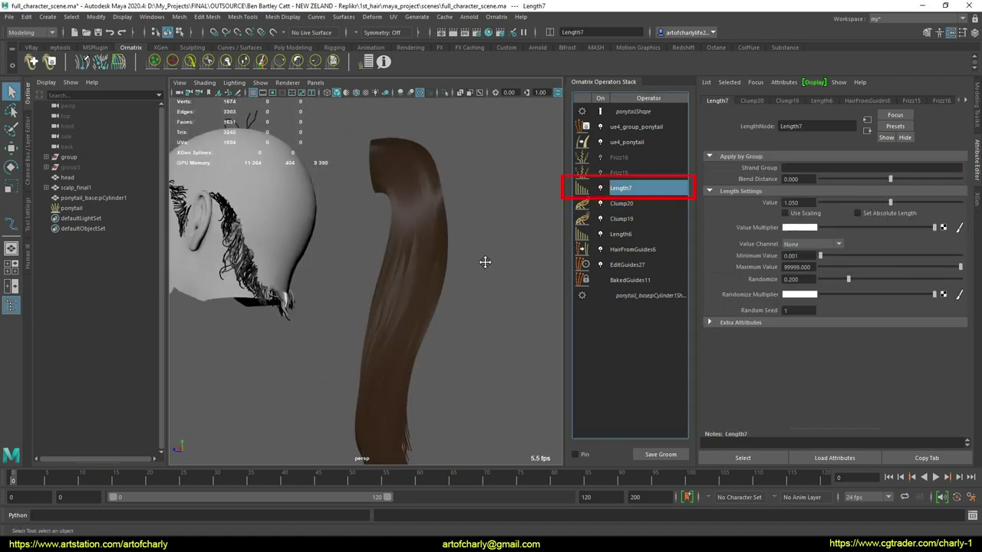
middle_click_drag(485, 262, 460, 138, "alt")
left_click_drag(442, 261, 491, 238, "alt")
left_click(601, 189)
left_click(601, 189)
left_click(601, 189)
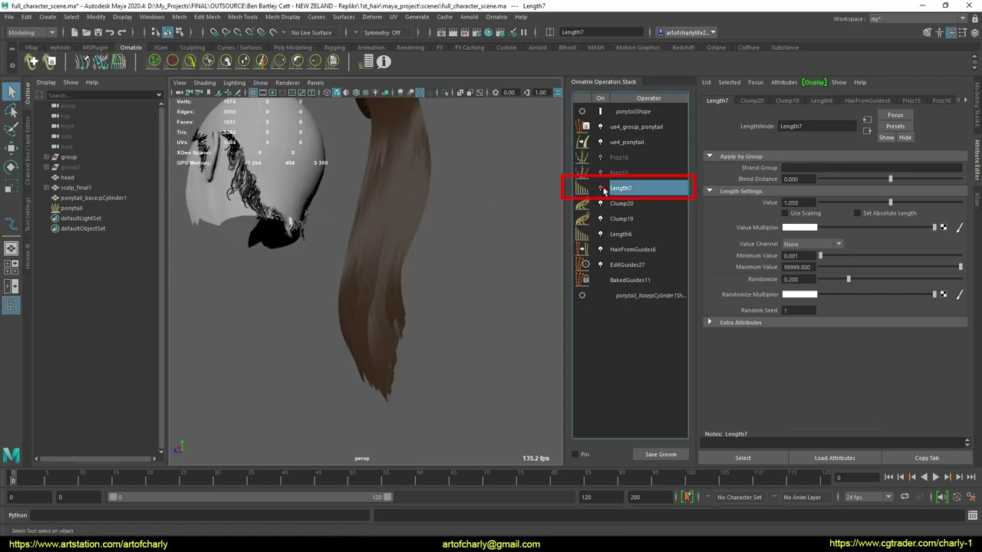
left_click(603, 189)
left_click_drag(412, 244, 522, 230, "alt")
- Turn on the Frizz15 and Frizz16 operators to roughen the ponytail and add stray hairs
left_click(606, 173)
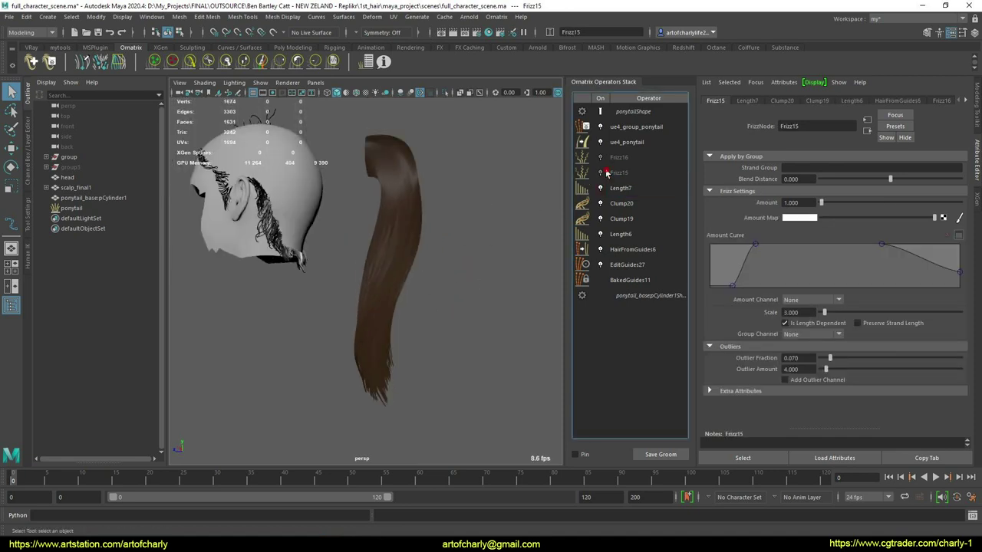
middle_click_drag(416, 208, 425, 255, "alt")
left_click(603, 158)
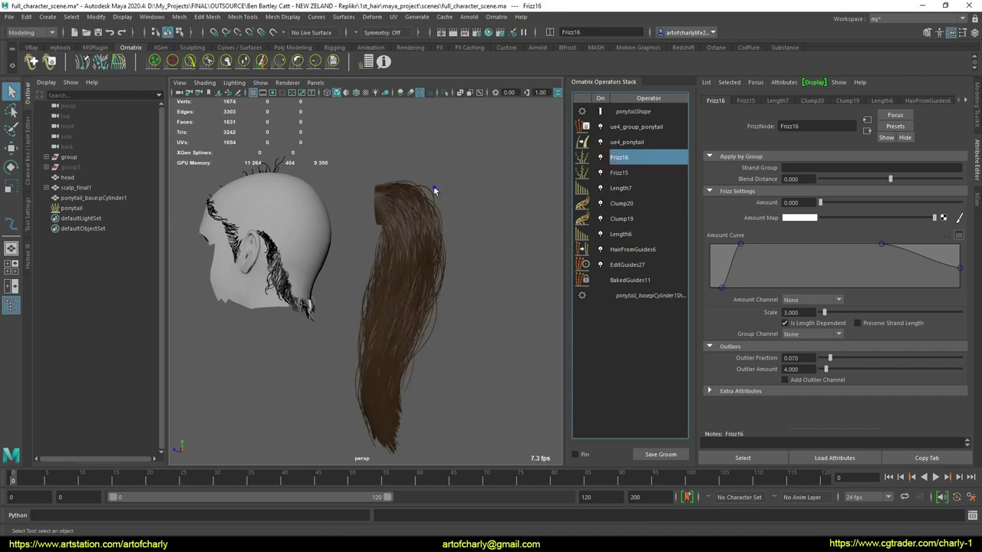
right_click_drag(435, 190, 407, 271, "alt")
middle_click_drag(408, 272, 386, 287, "alt")
- Check the width settings of the ue4_ponytail operator and the data generation settings of ue4_group_ponytail
left_click(636, 143)
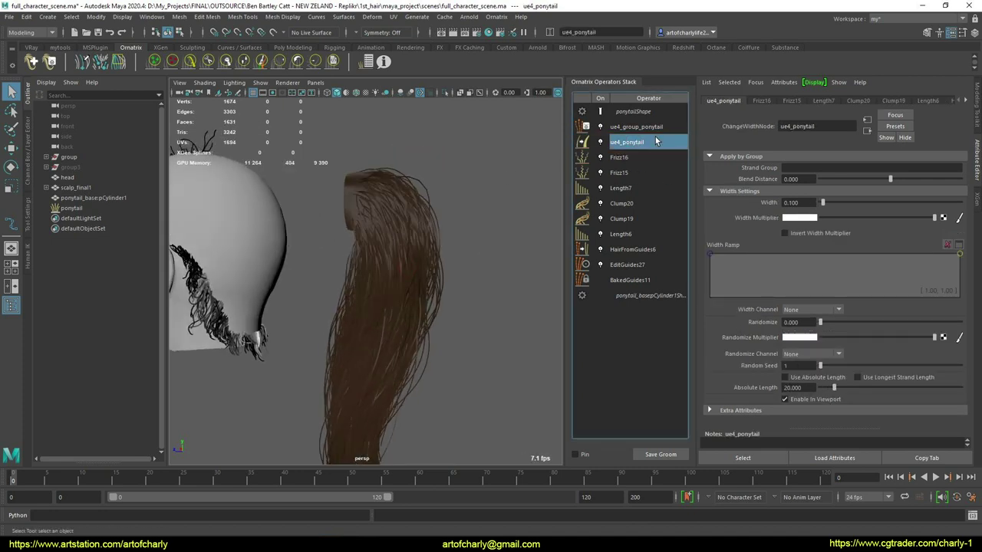
left_click(792, 203)
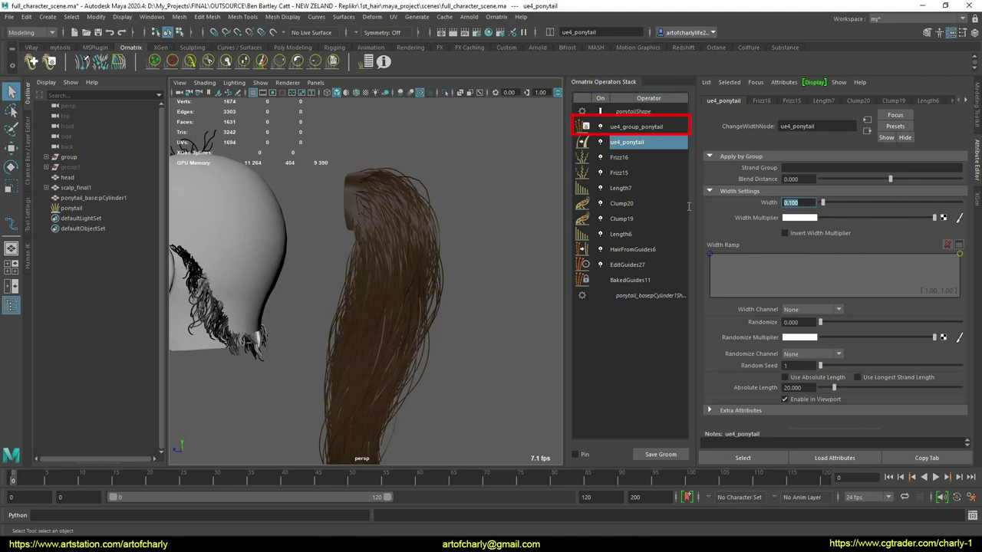
left_click(644, 127)
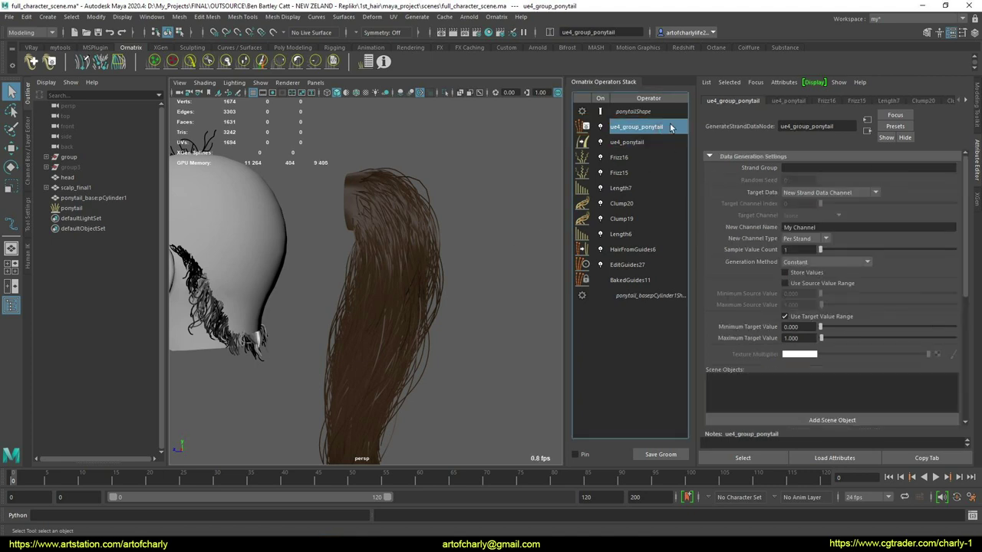
left_click_drag(413, 294, 510, 253, "alt")
- Delete the ponytail hair object and select the baby hair along the hairline
key("Delete")
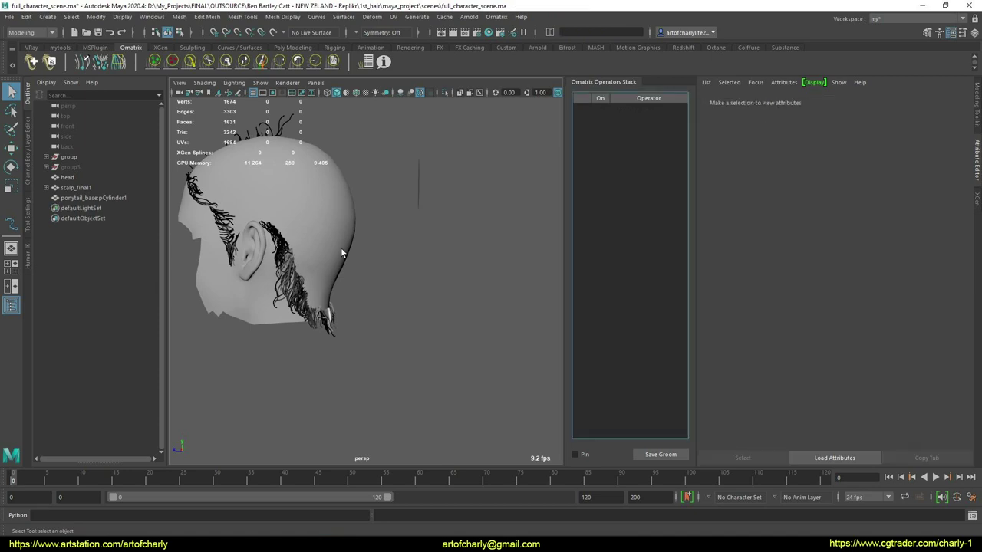
left_click_drag(284, 182, 434, 115, "alt")
left_click(433, 115)
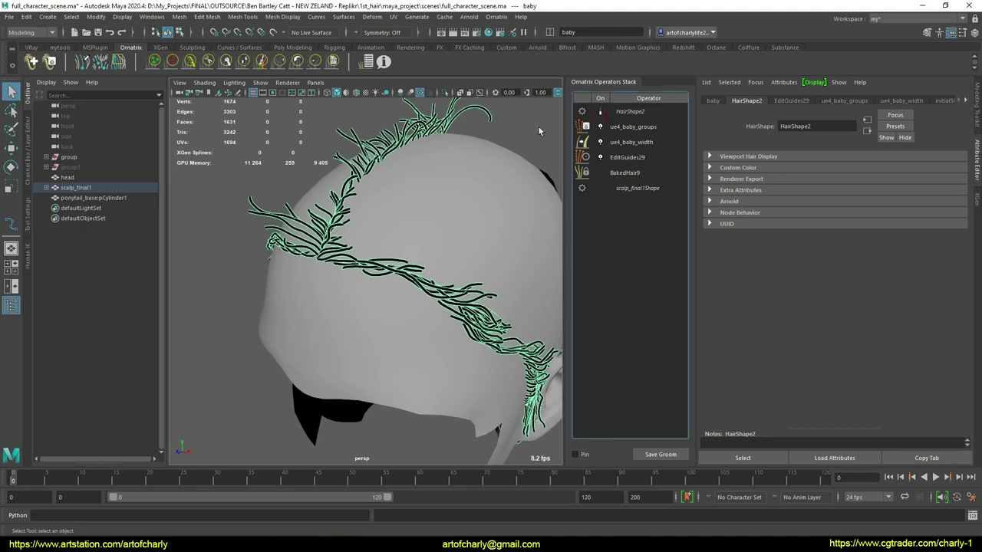
- Open the baby hair's EditGuides29 operator and examine its guides along the forehead, around the ears and at the nape
middle_click_drag(539, 128, 519, 165, "alt")
left_click(627, 158)
left_click_drag(529, 230, 373, 256, "alt")
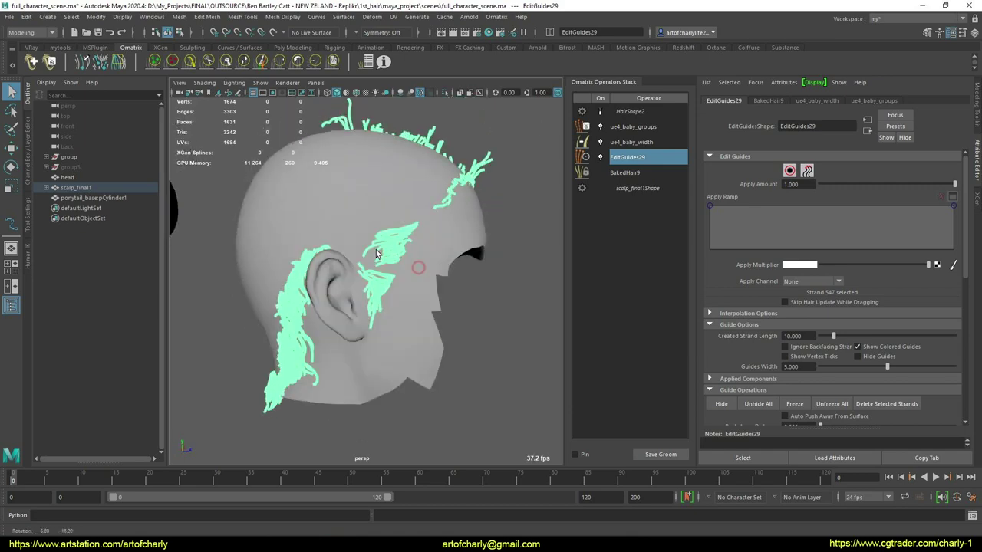
right_click_drag(373, 256, 348, 276, "alt")
left_click_drag(347, 276, 409, 265, "alt")
right_click_drag(410, 265, 395, 278, "alt")
mouse_move(394, 279)
left_mouse_down("alt")
mouse_move(448, 285)
mouse_move(430, 250)
left_mouse_up("alt")
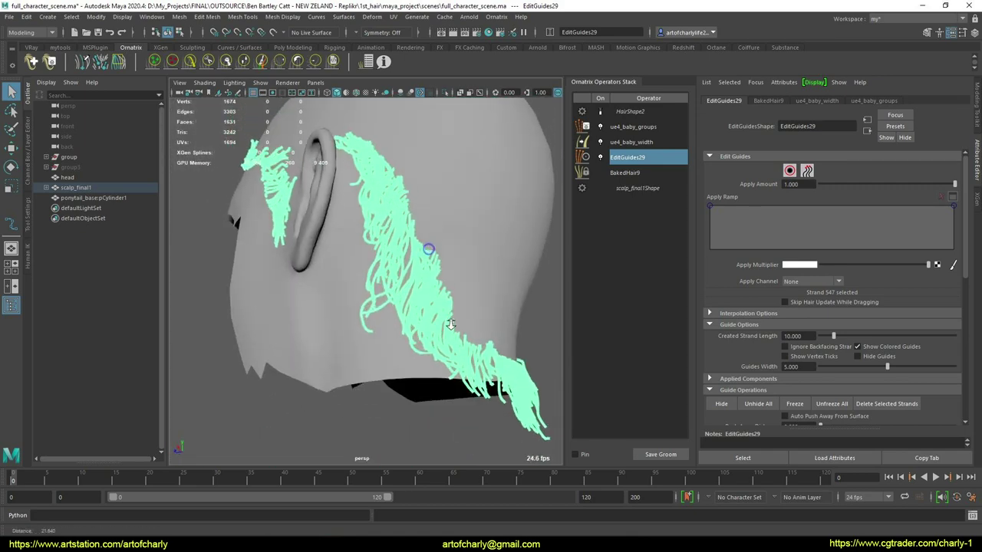
right_click_drag(429, 250, 432, 303, "alt")
- Draw new guide strands freehand on the upper scalp with the Draw Strand tool
left_click(100, 62)
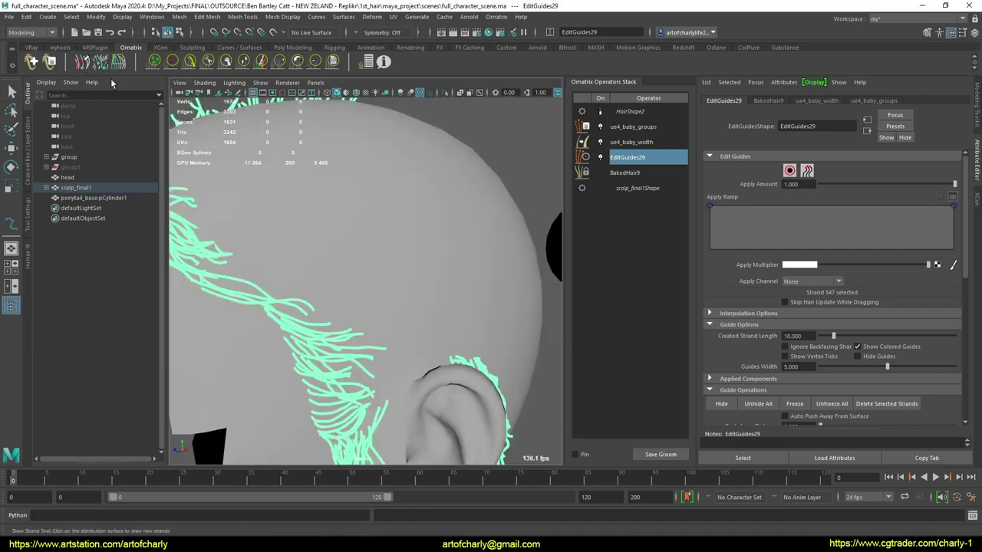
mouse_move(322, 207)
left_mouse_down("alt")
mouse_move(346, 225)
mouse_move(412, 192)
mouse_move(375, 201)
left_mouse_up("alt")
left_click_drag(361, 248, 484, 167)
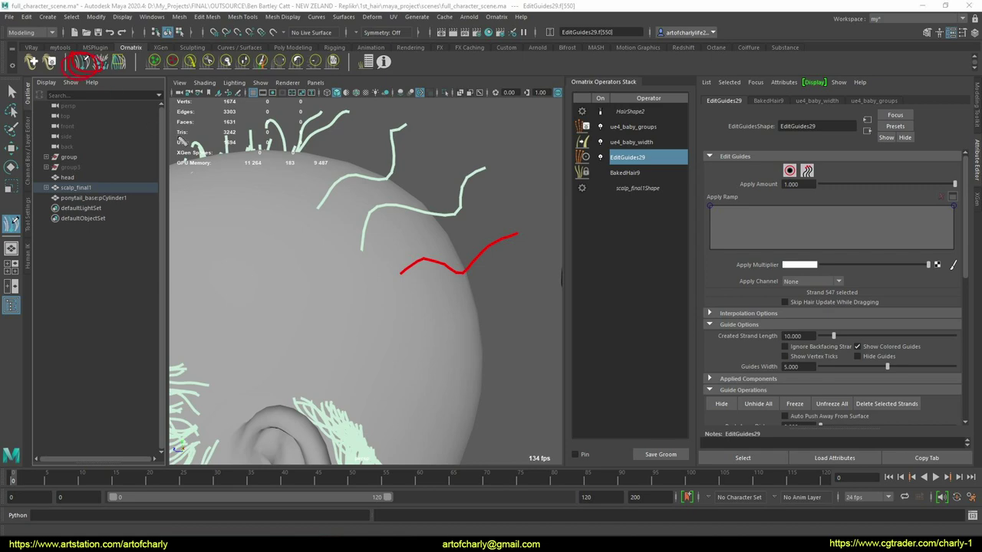
left_click_drag(412, 241, 455, 265, "alt")
left_click_drag(451, 317, 349, 222, "alt")
middle_click_drag(370, 241, 488, 287, "alt")
left_click_drag(360, 248, 466, 223, "alt")
- Look through the ue4_baby_width and ue4_baby_groups operators and select the baby hair's HairShape2 node
left_click(653, 142)
left_click(645, 127)
left_click(632, 115)
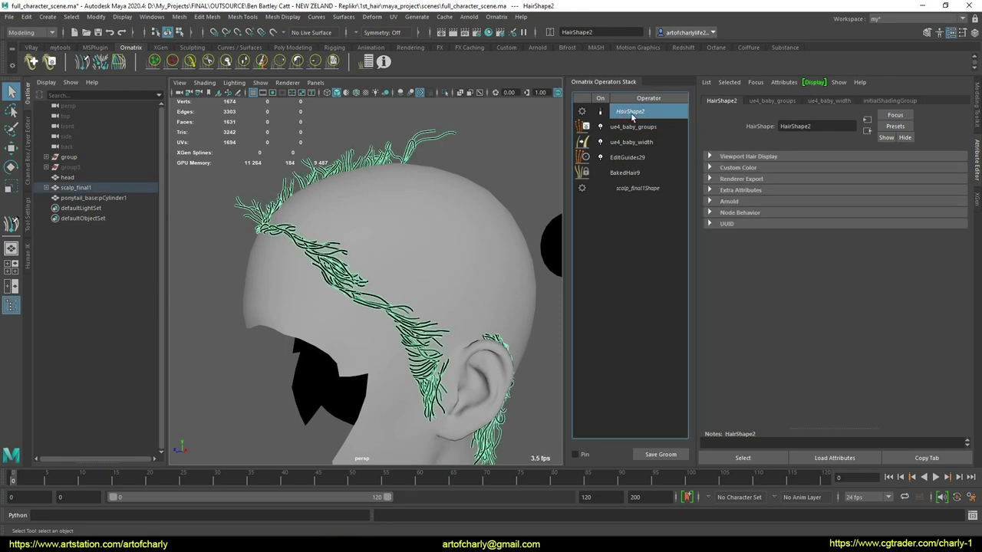
- Open the Export Selection options for the baby hair and set the file type to Ornatrix Alembic
left_click(10, 16)
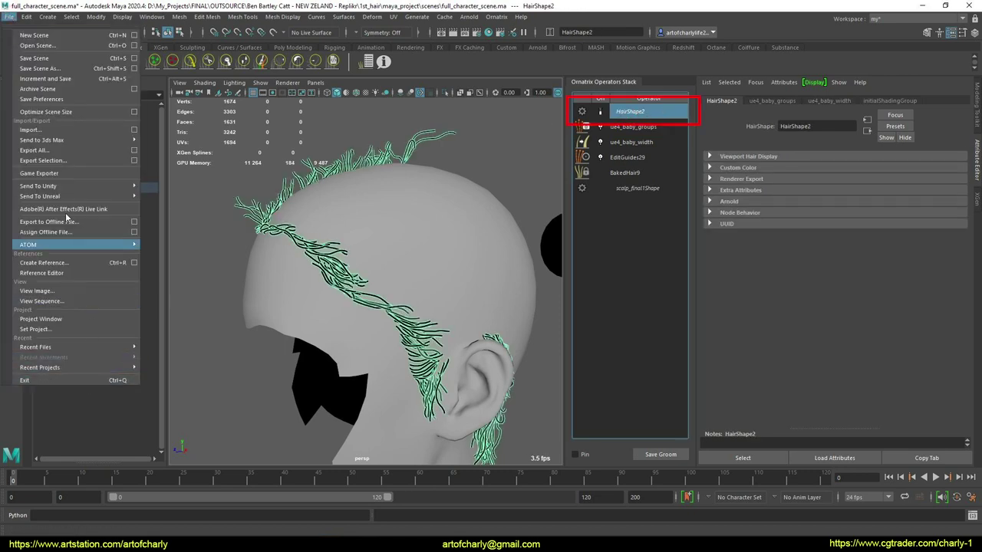
left_click(135, 161)
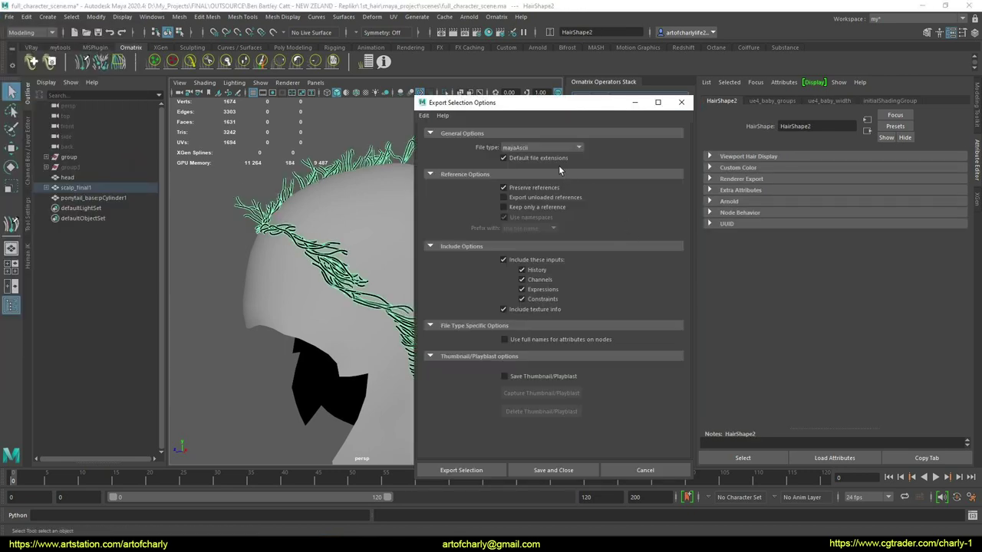
left_click(534, 150)
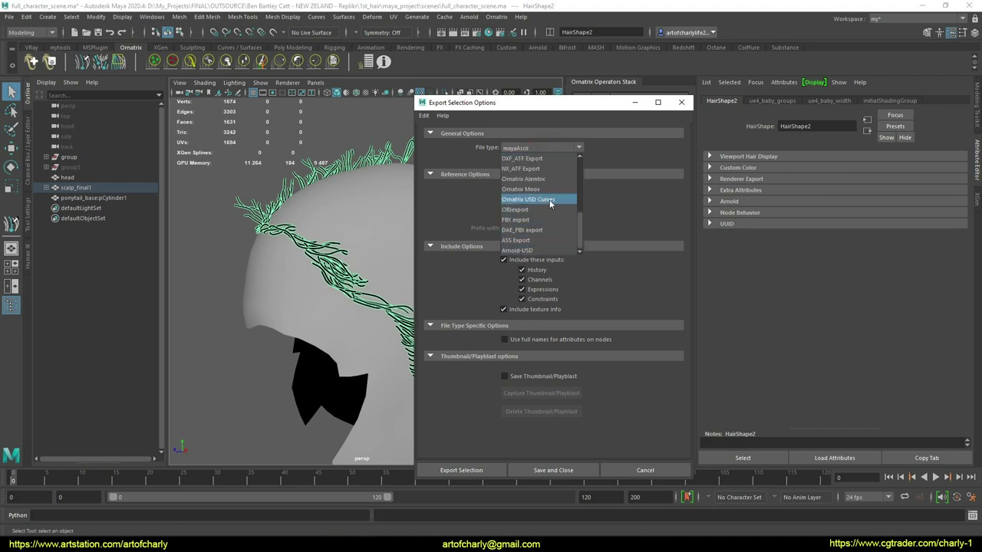
left_click(527, 179)
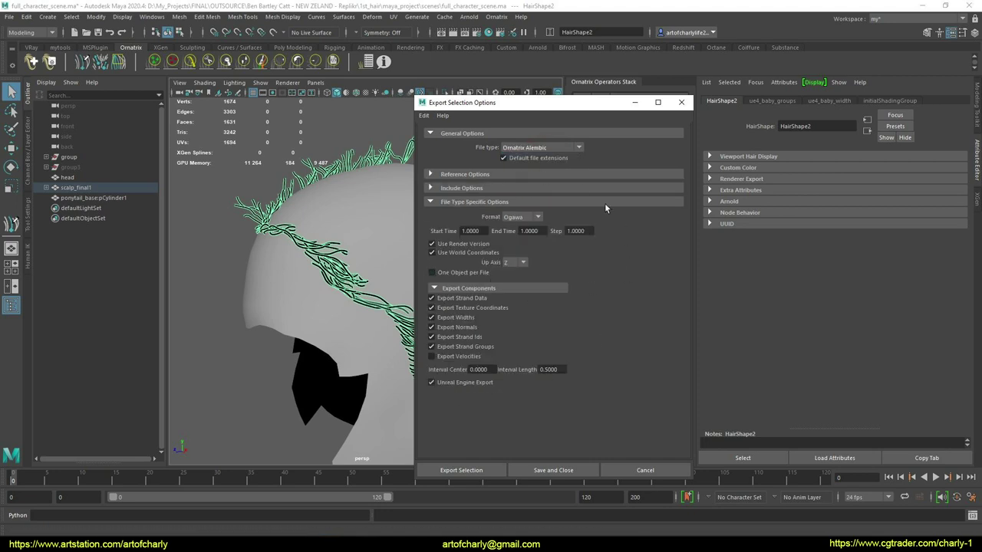